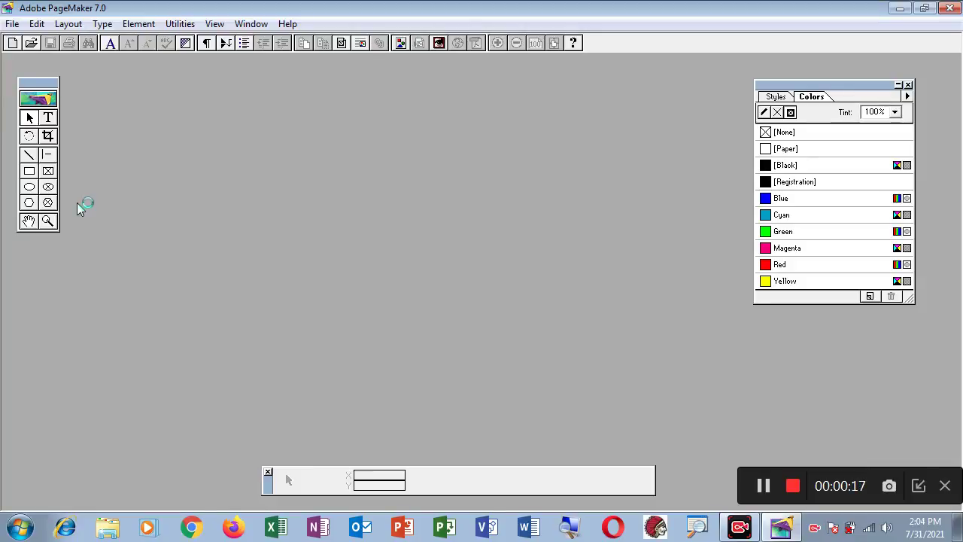
- Open the File menu to begin a new publication
click(12, 25)
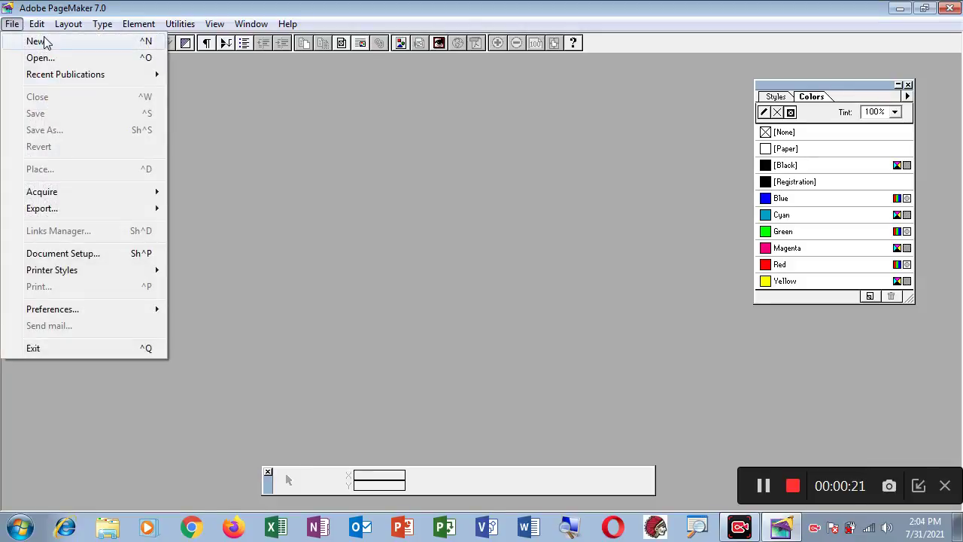
- Create a new A4 publication and view its top-left corner at Actual Size
click(35, 43)
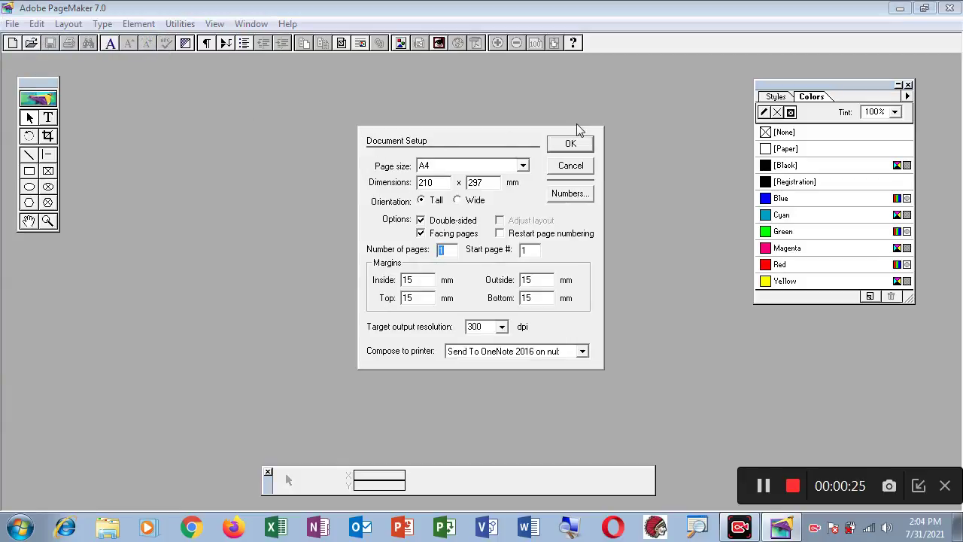
click(574, 145)
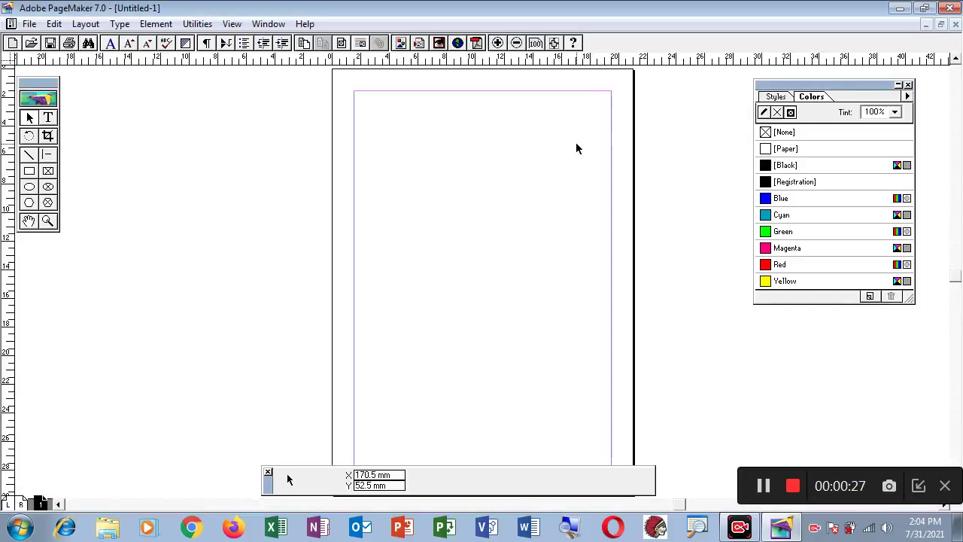
right_click(381, 147)
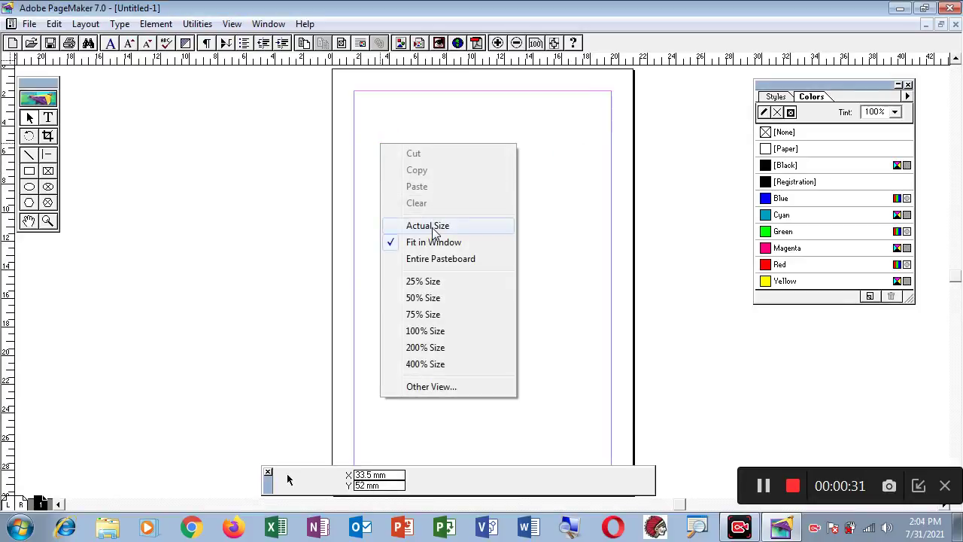
click(431, 226)
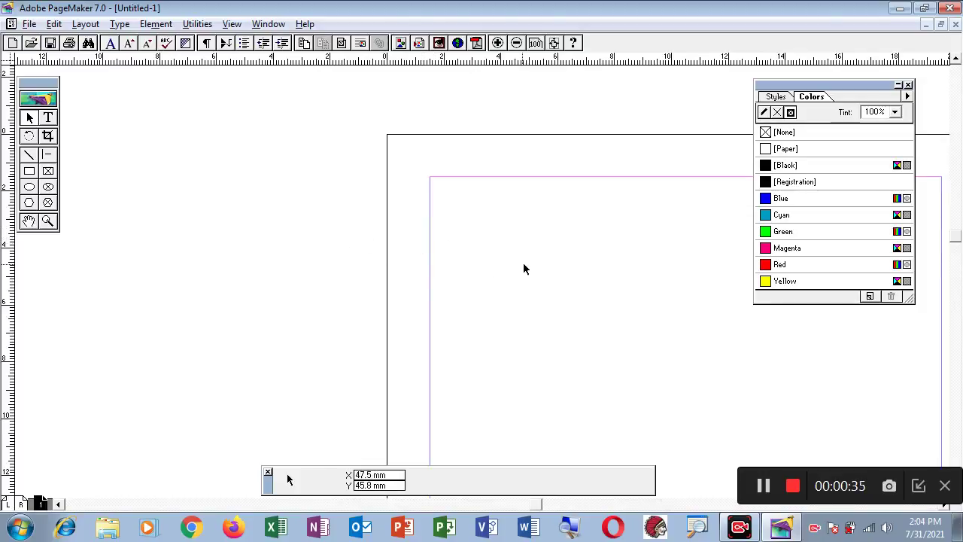
drag(523, 263, 340, 229)
drag(405, 233, 341, 217)
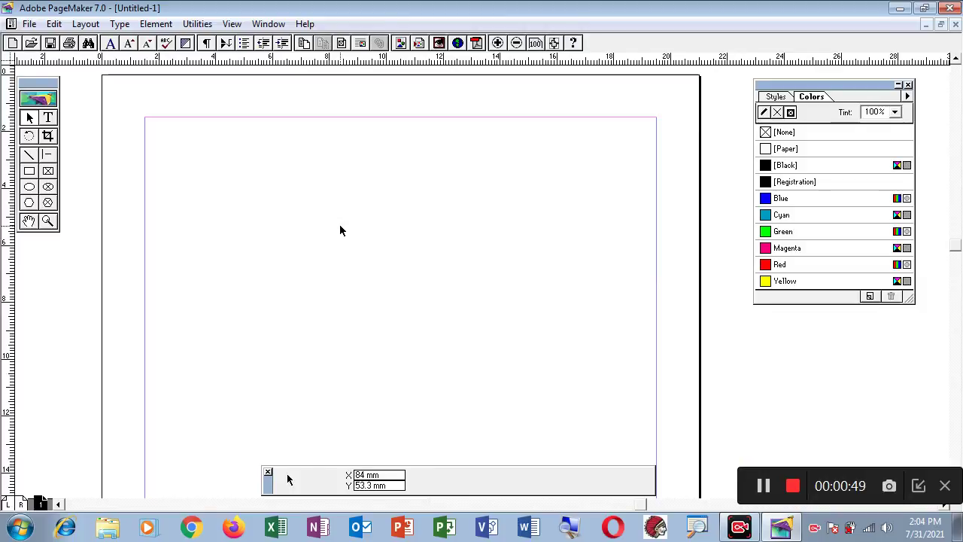
- Draw a rectangle and size it to W 92 mm and H 54 mm in the control palette
click(29, 171)
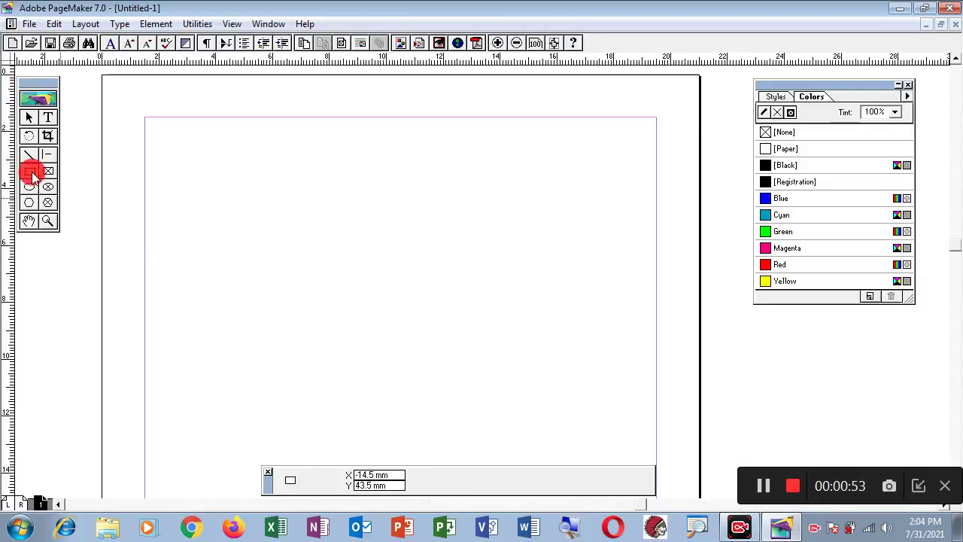
drag(241, 184, 488, 301)
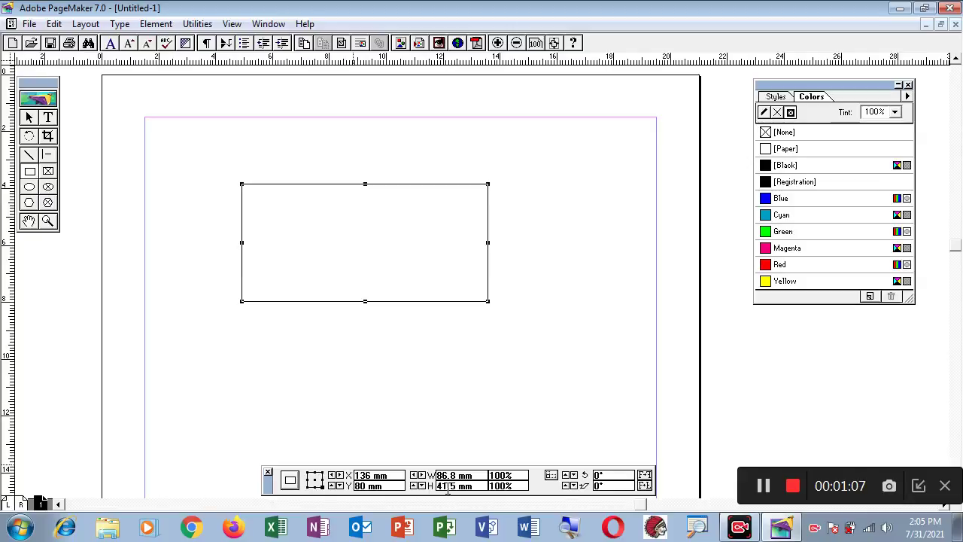
double_click(452, 476)
text(92)
key(Return)
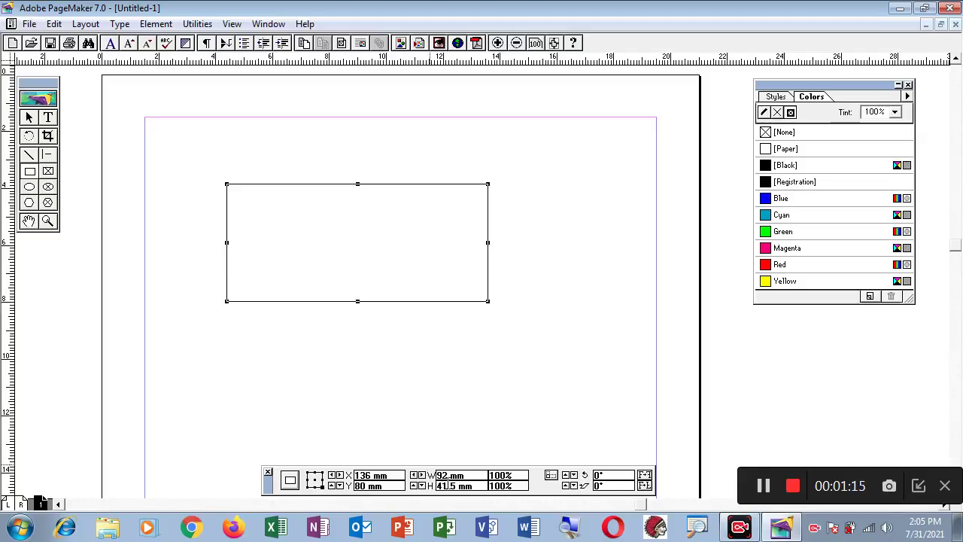
double_click(452, 485)
text(54)
key(Return)
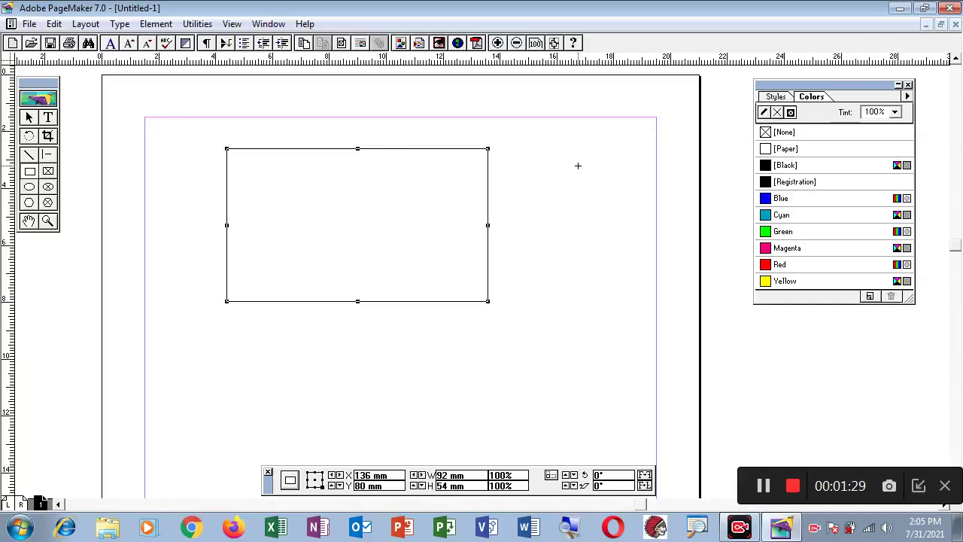
- Zoom in on the rectangle and pan until the whole rectangle fills the view
click(47, 221)
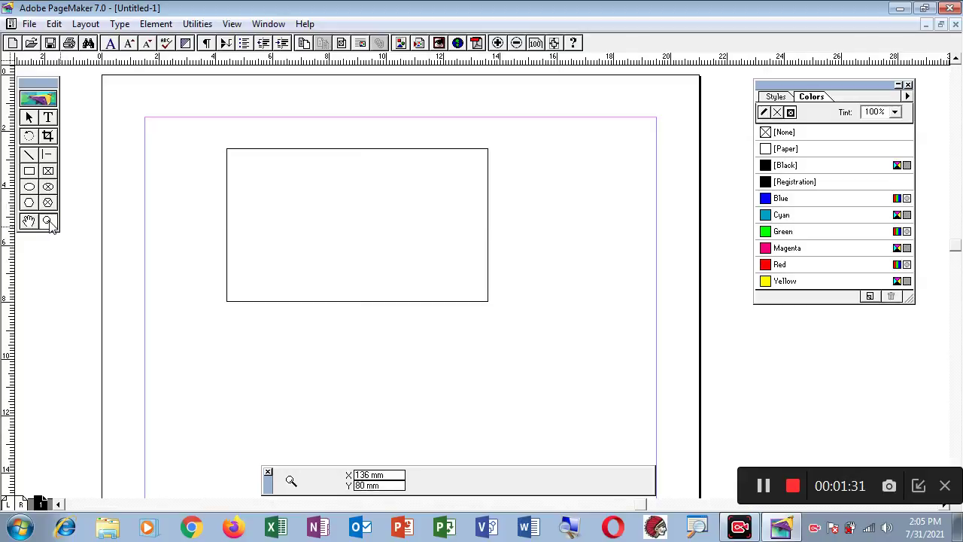
click(326, 248)
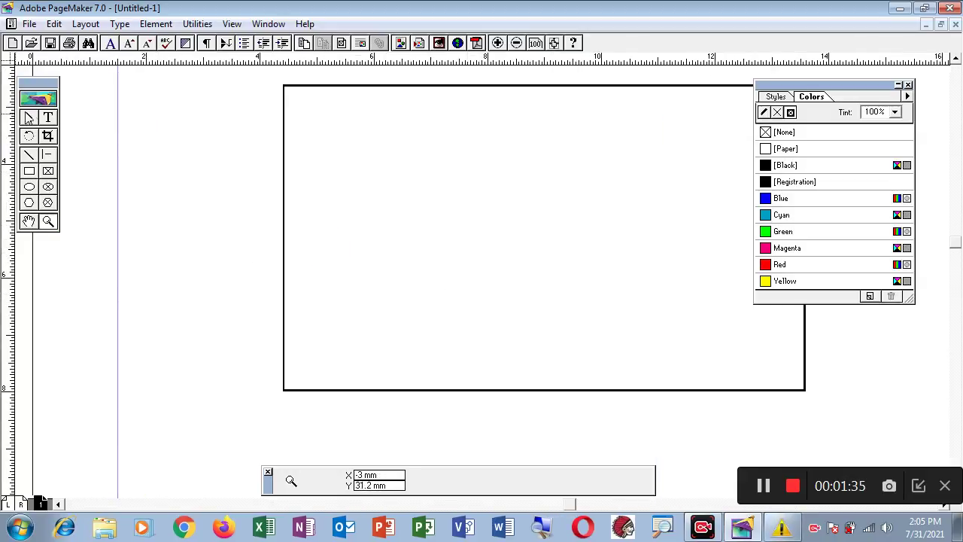
click(27, 119)
drag(389, 230, 330, 226)
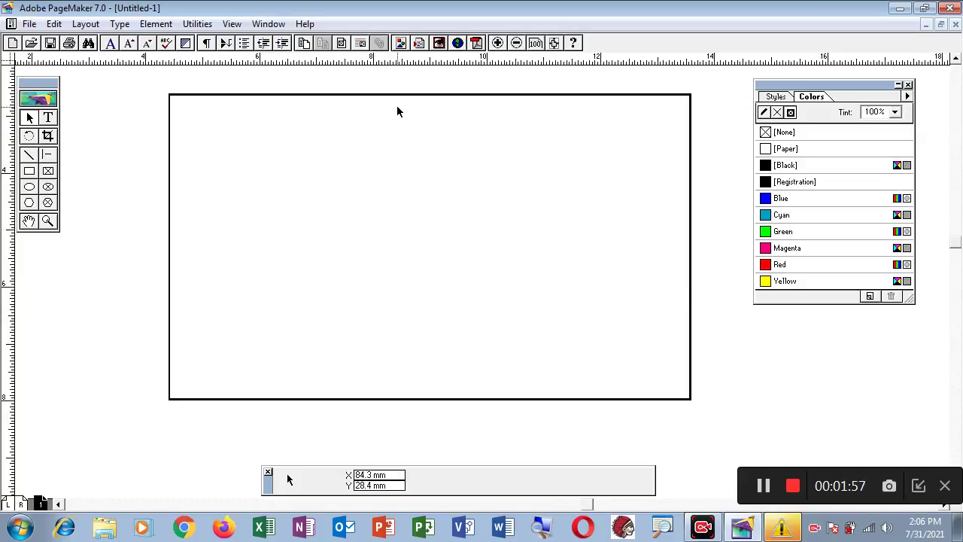
- Trial-narrow the rectangle by 10 mm, undo it, then nudge it to X 89.1, Y 53.9 mm
click(415, 95)
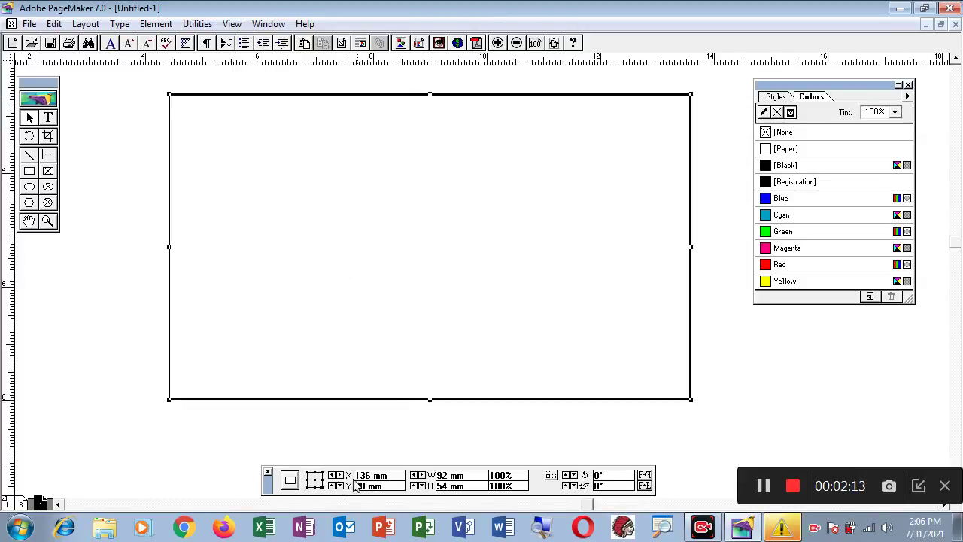
click(314, 479)
click(470, 476)
text(-10)
key(Return)
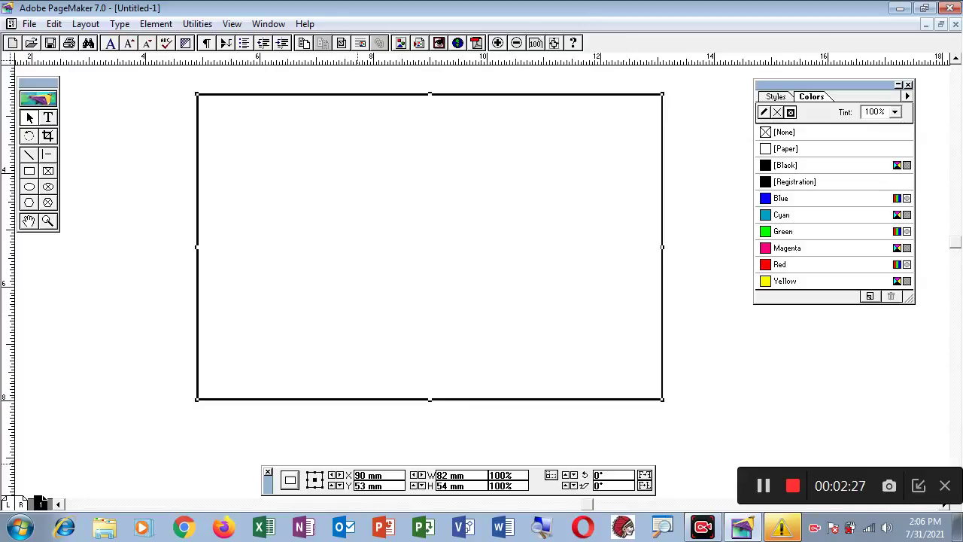
key(ctrl+z)
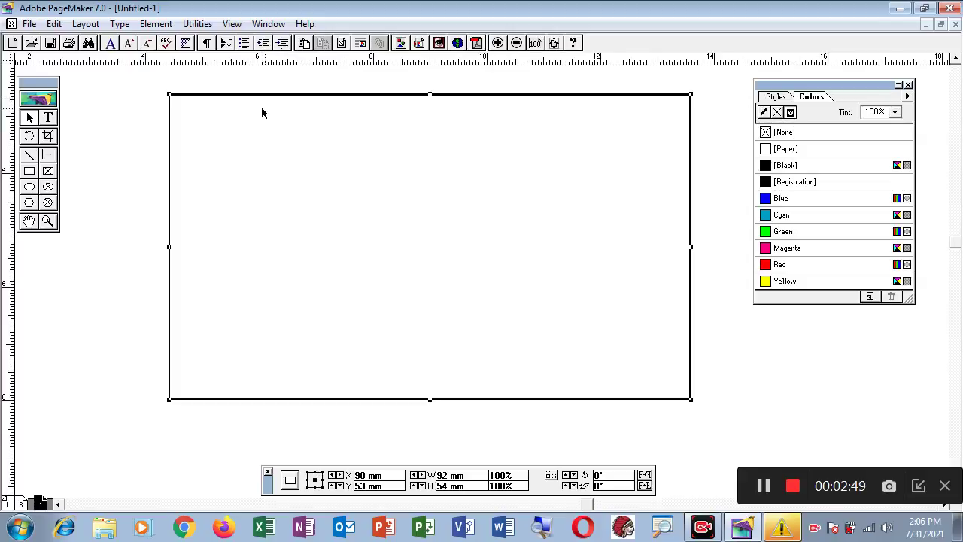
drag(265, 97, 241, 114)
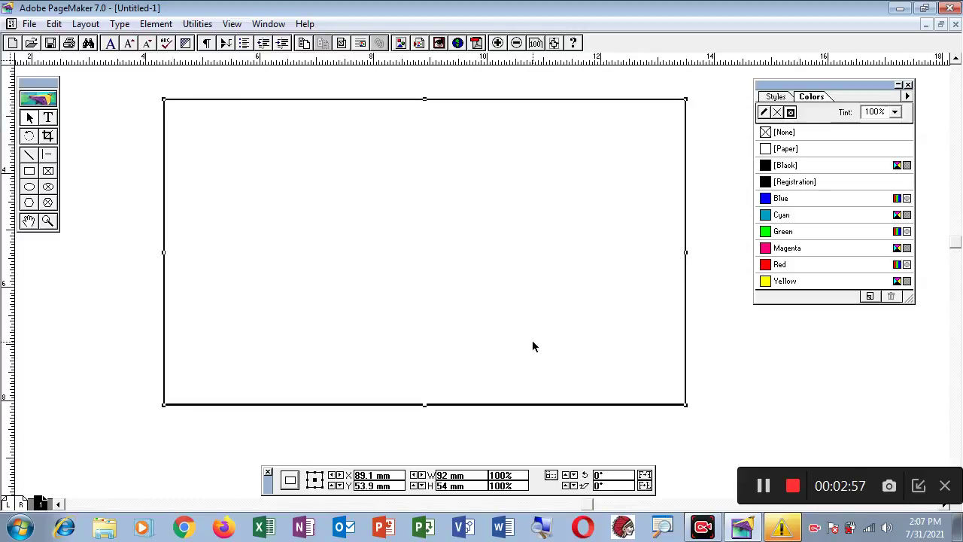
- Copy the rectangle and set Paste Multiple to 0 mm horizontal and vertical offsets
click(54, 24)
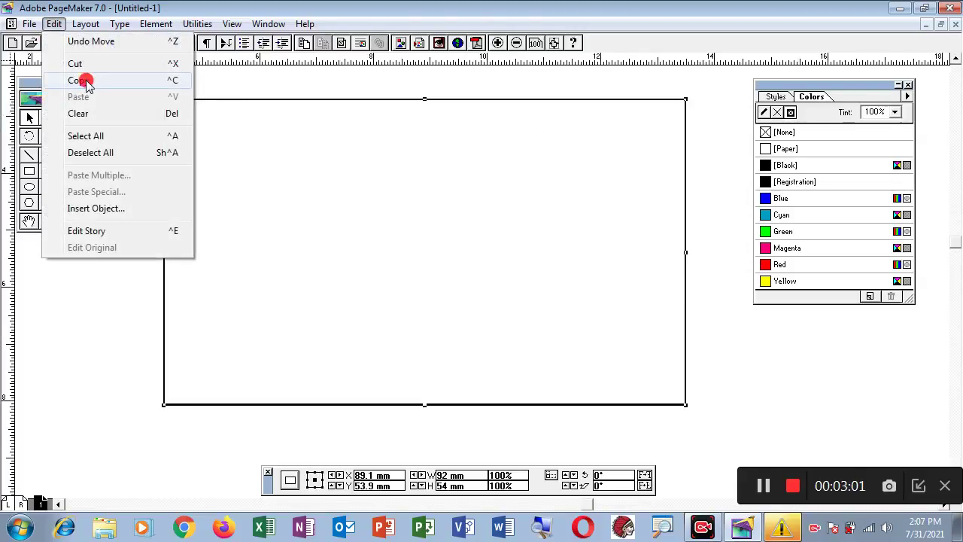
click(82, 81)
click(54, 24)
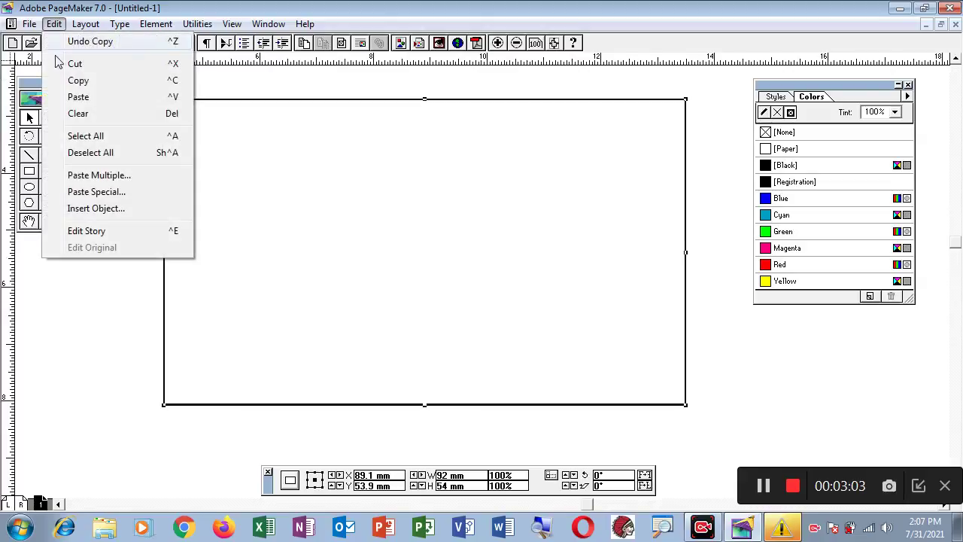
click(120, 181)
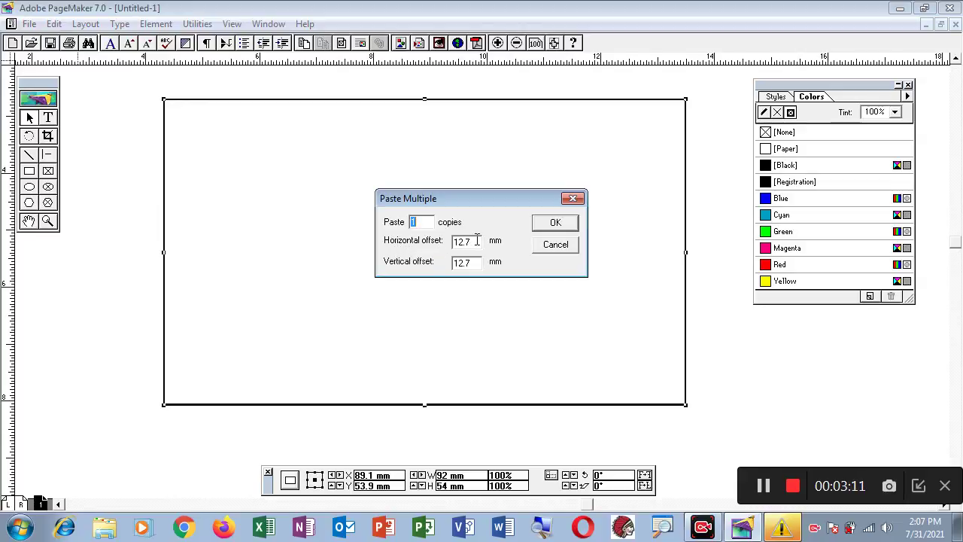
drag(475, 242, 422, 247)
text(0)
drag(477, 262, 434, 271)
text(0)
click(557, 224)
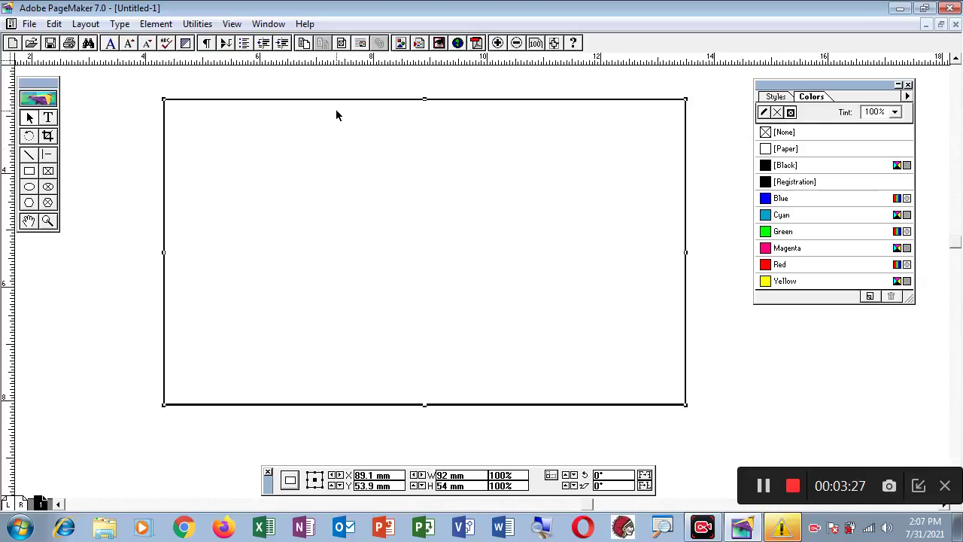
- Paste a duplicate rectangle aligned exactly over the original
click(211, 193)
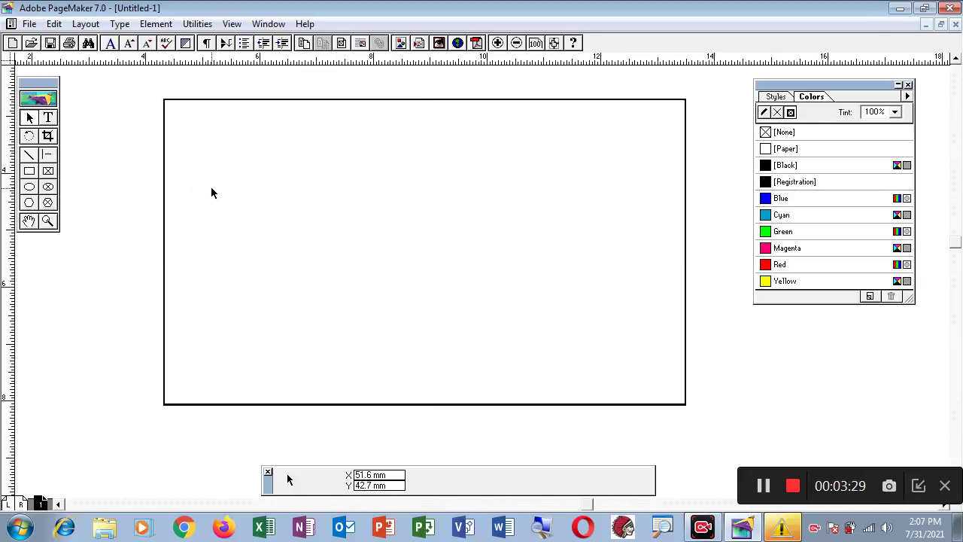
click(166, 181)
key(ctrl+v)
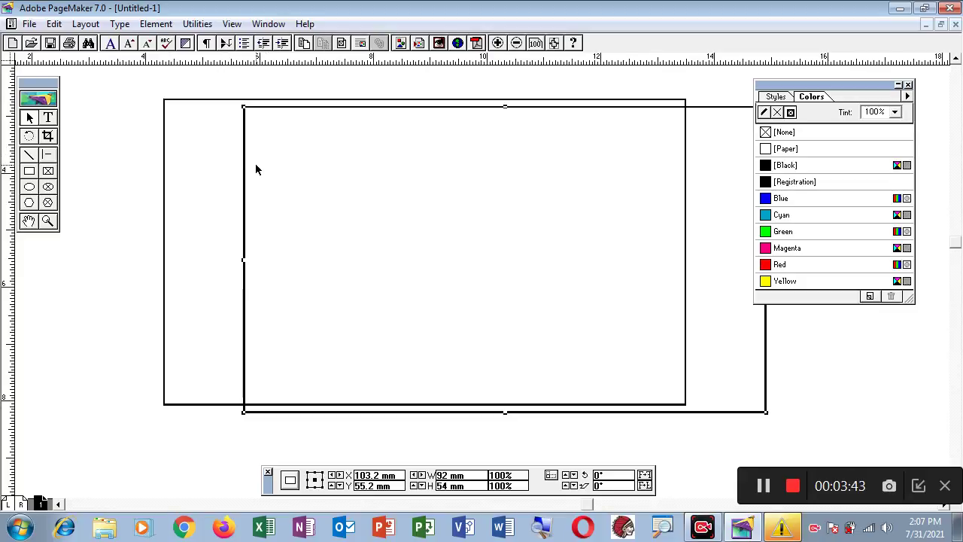
key(ctrl+z)
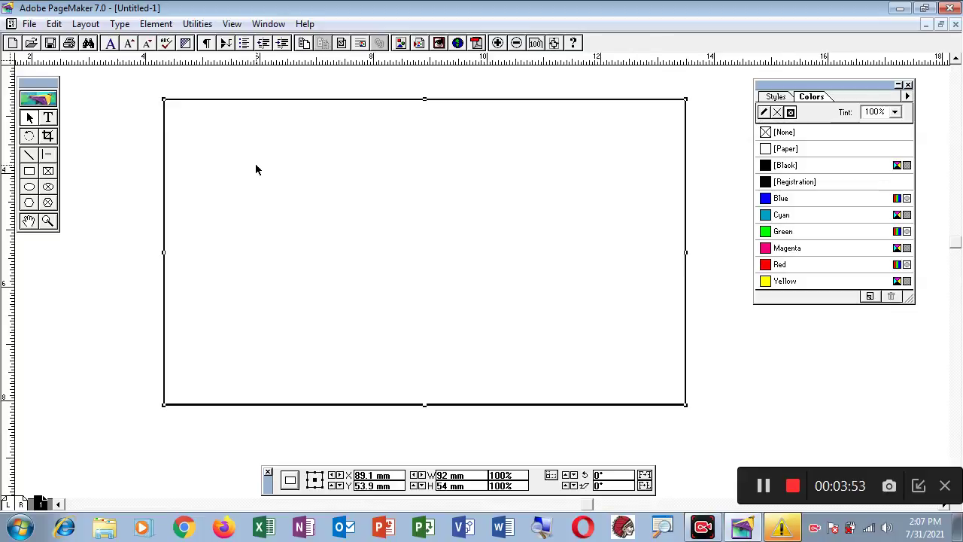
- From the centre point, reduce the duplicate's width and height by 10 mm to 82 × 44 mm
click(315, 481)
click(475, 475)
text(-10)
key(Return)
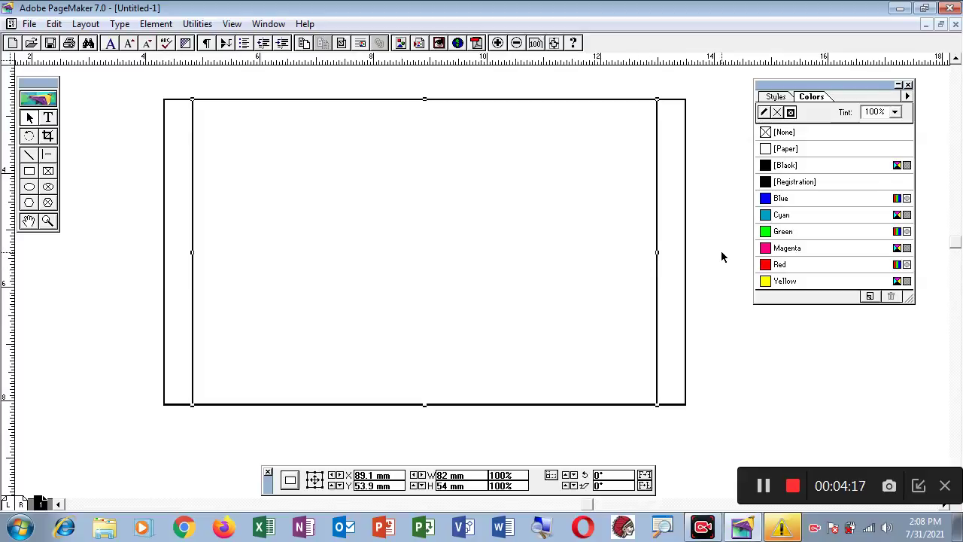
click(472, 486)
text(-10)
key(Return)
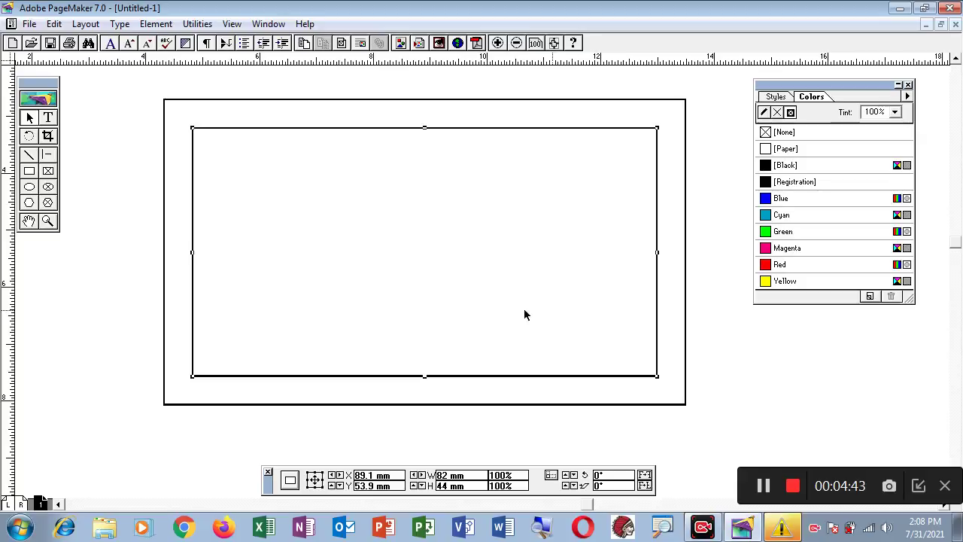
- Add a text frame with 'infotech' inside the border, set to All Caps at 25 pt
click(47, 117)
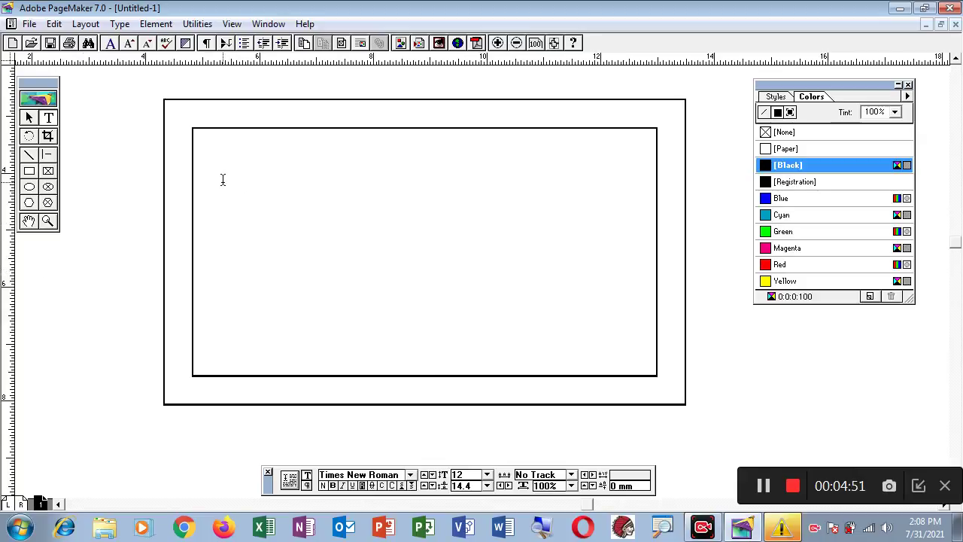
drag(199, 169, 529, 277)
text(infotech)
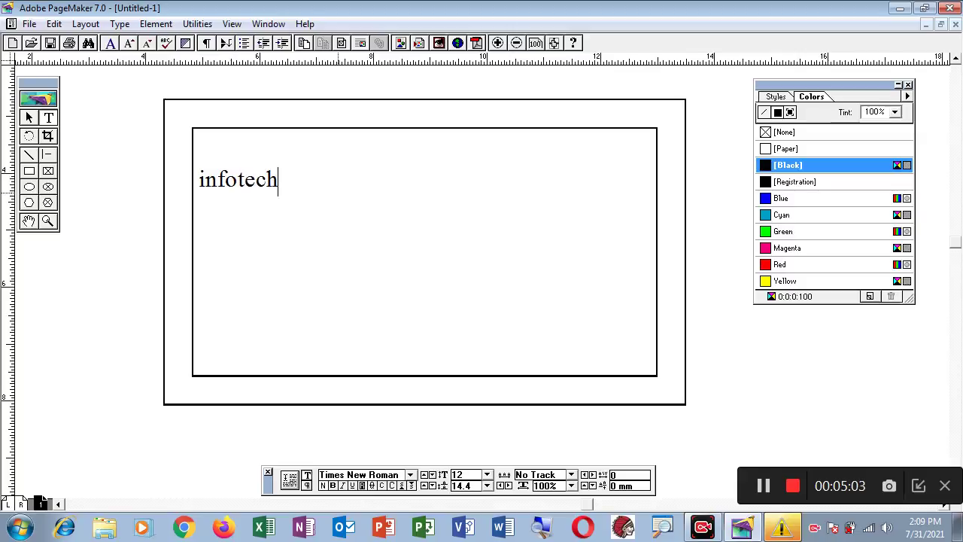
drag(200, 180, 323, 187)
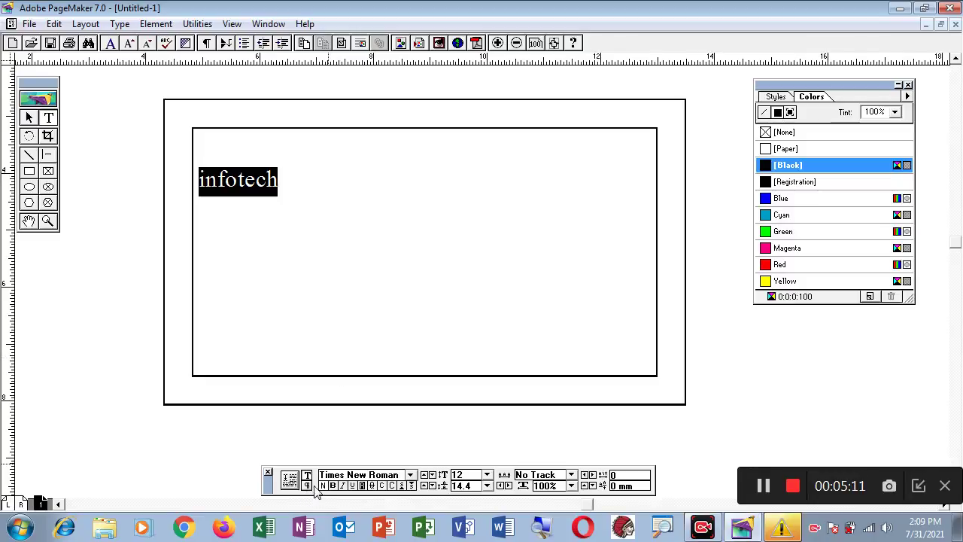
click(393, 485)
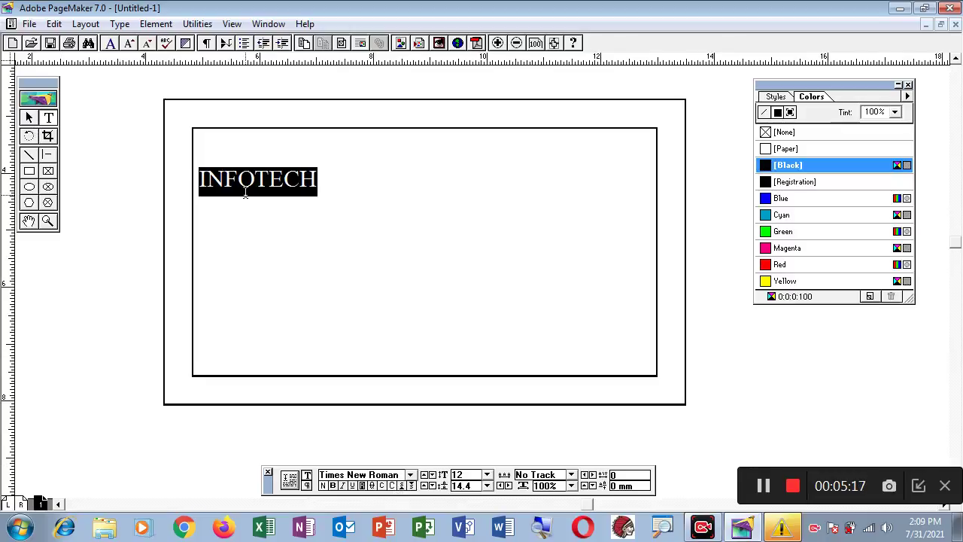
key(ctrl+shift+period)
key(ctrl+shift+period)
key(ctrl+shift+period)
key(ctrl+shift+period)
key(ctrl+shift+period)
key(ctrl+shift+period)
key(ctrl+shift+period)
key(ctrl+shift+period)
key(ctrl+shift+period)
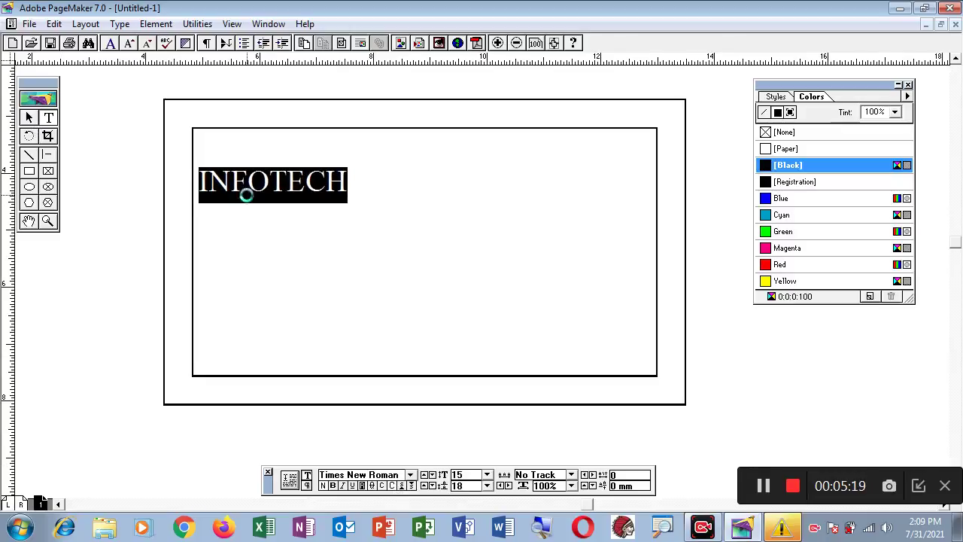
key(ctrl+shift+period)
key(ctrl+shift+period)
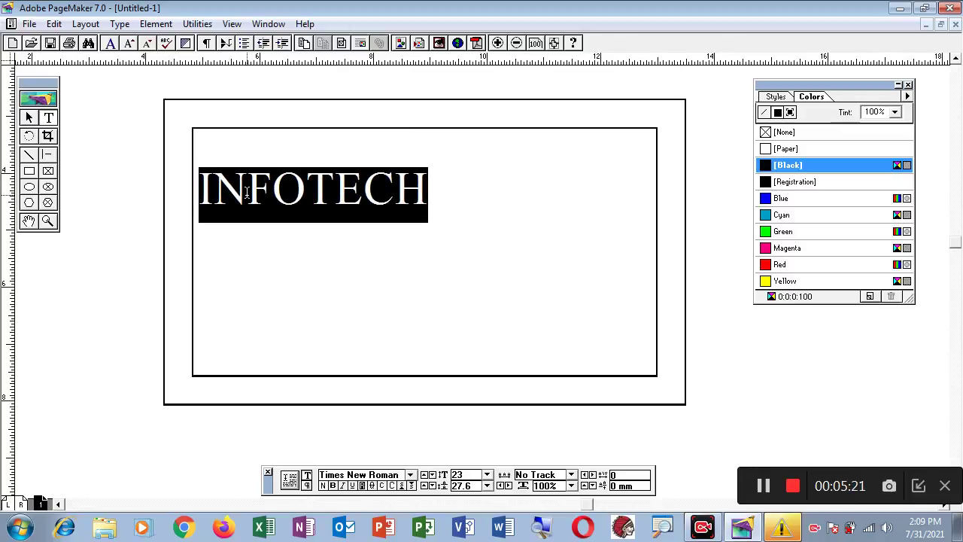
key(ctrl+shift+period)
key(ctrl+shift+period)
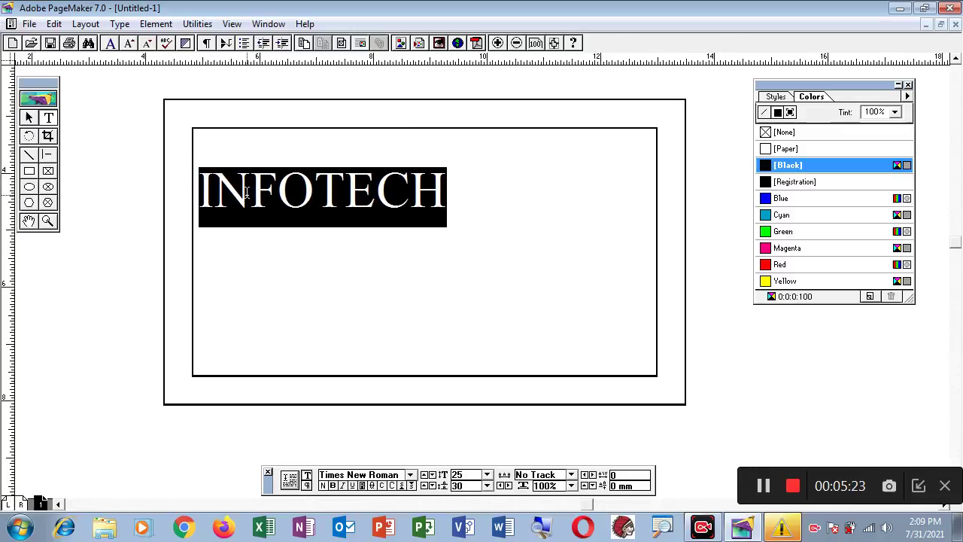
- Move the INFOTECH block lower and widen it to the inner border, 80.6 mm
click(28, 117)
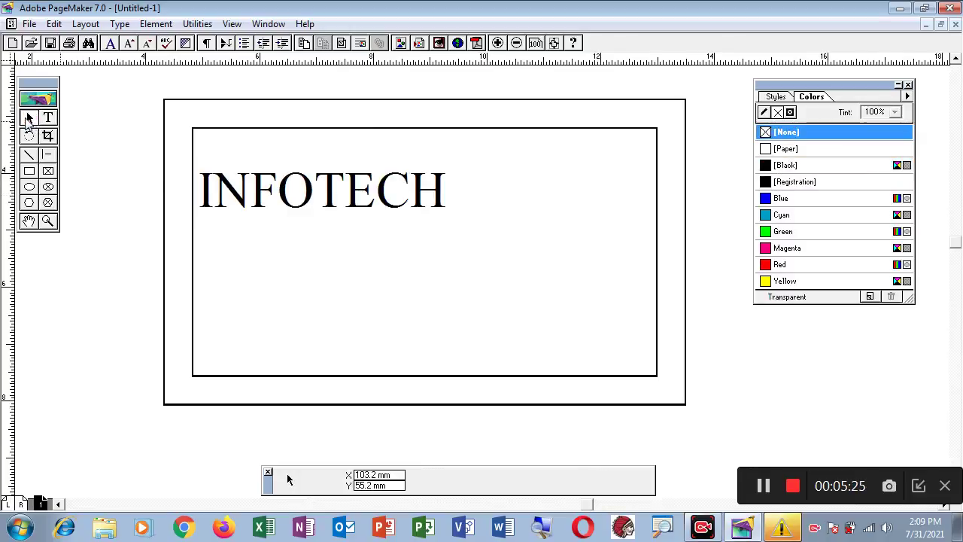
click(290, 206)
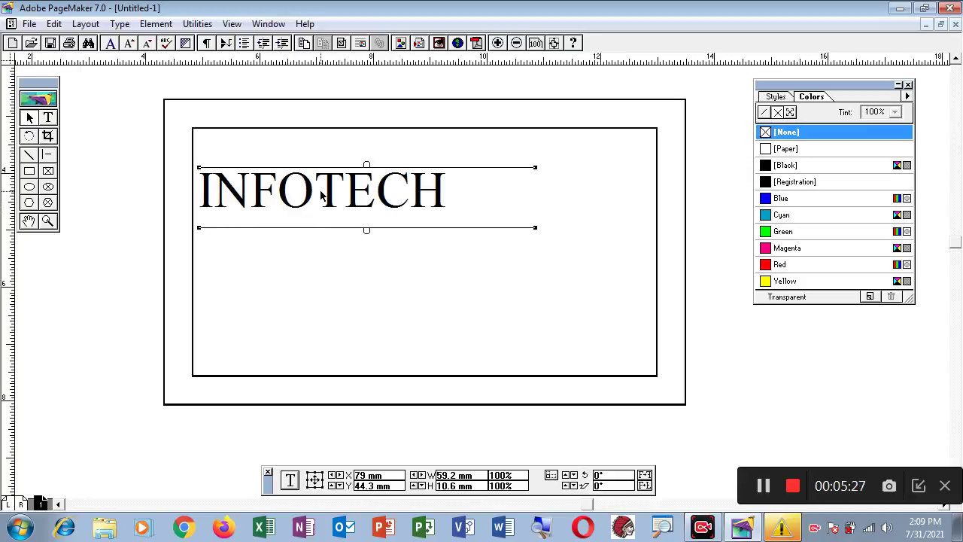
drag(266, 193, 314, 236)
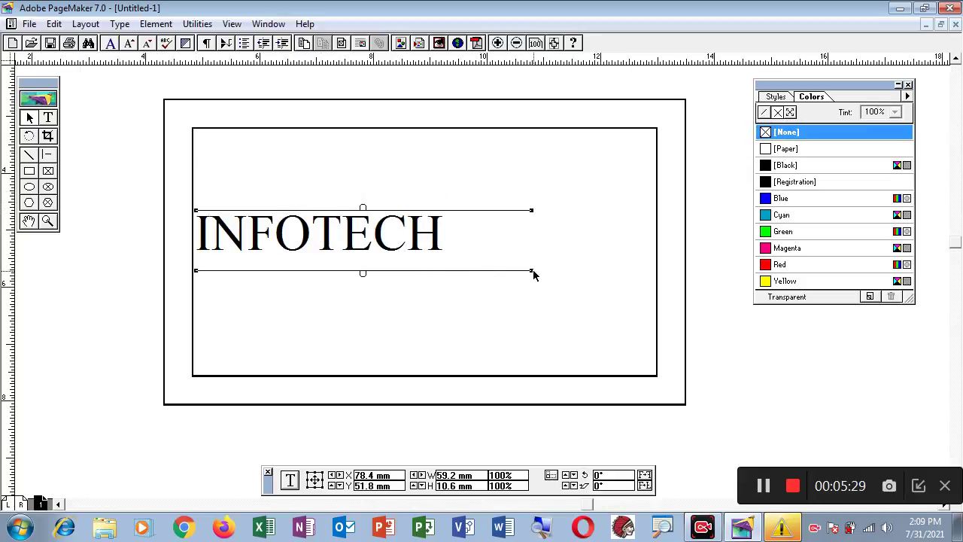
drag(533, 273, 653, 269)
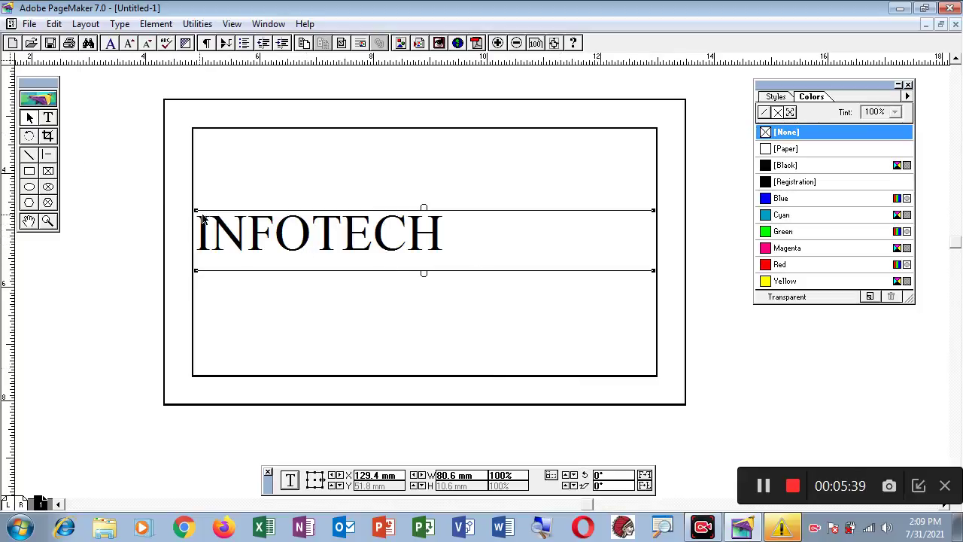
- Centre-align the INFOTECH heading and add a new line below it
click(47, 118)
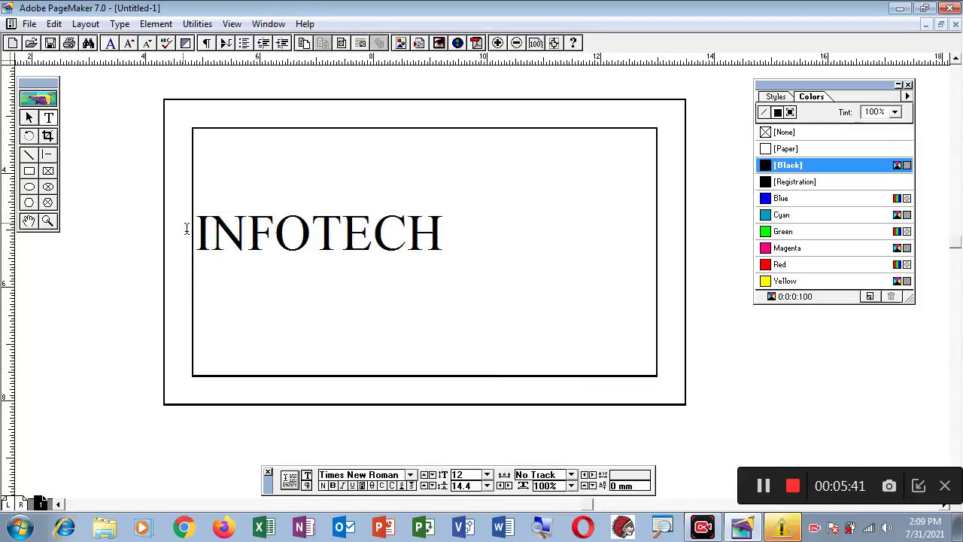
drag(194, 232, 536, 259)
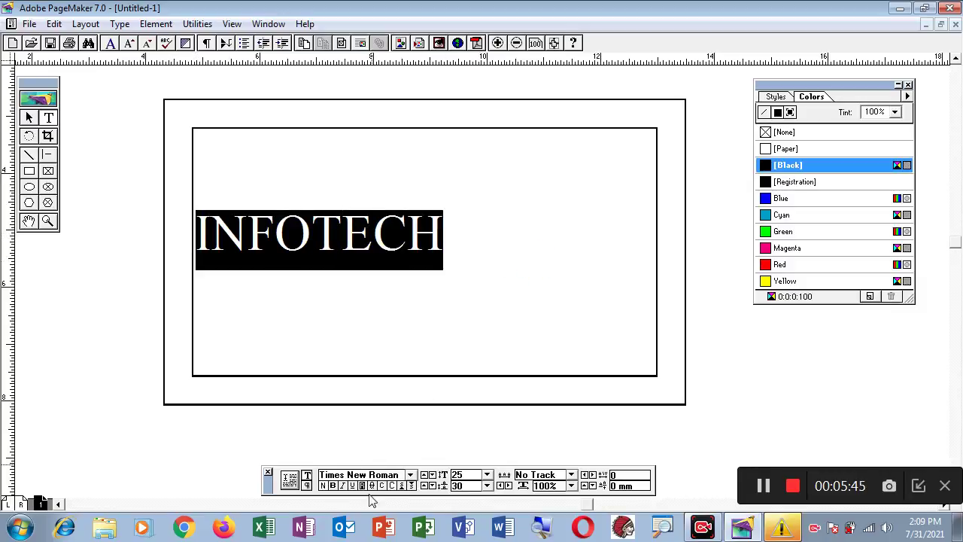
click(307, 485)
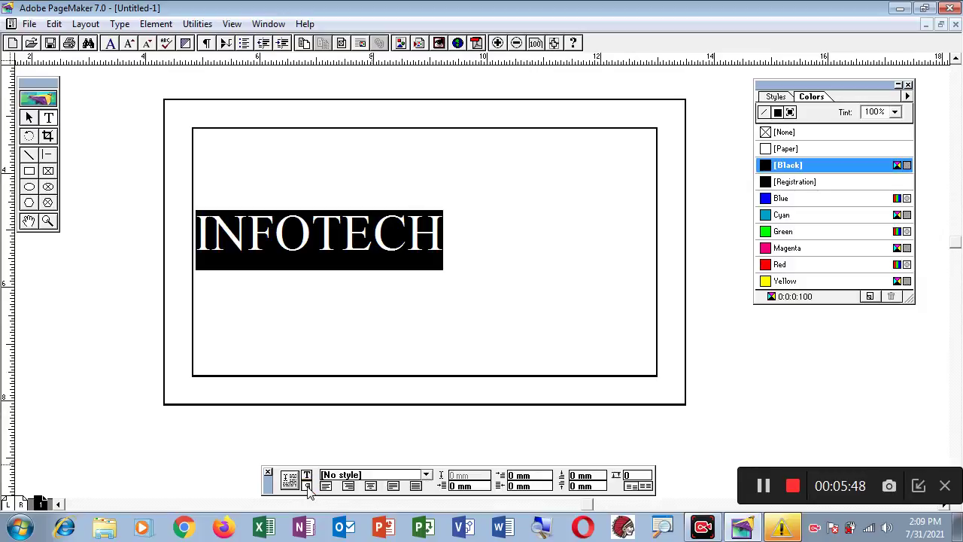
click(372, 486)
click(552, 259)
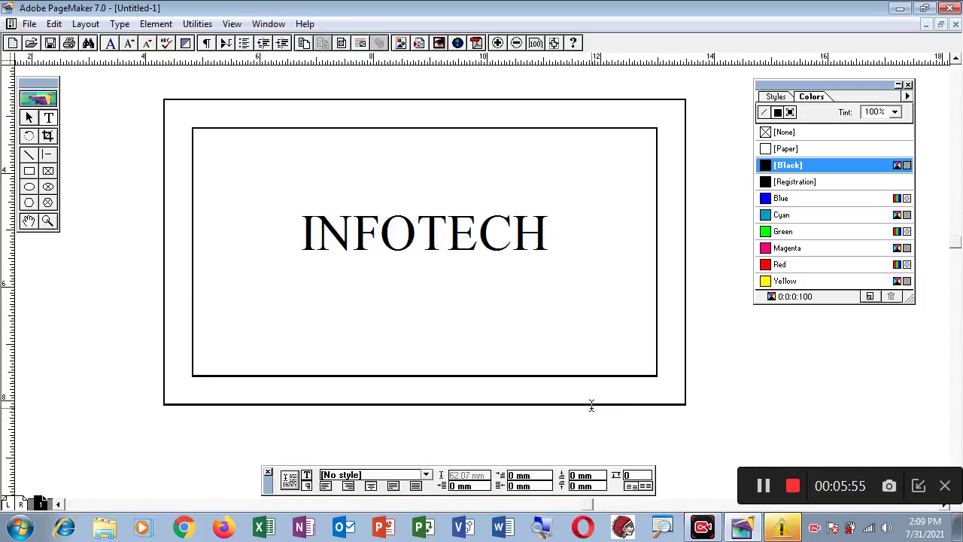
key(Return)
drag(302, 239, 585, 242)
key(ctrl+c)
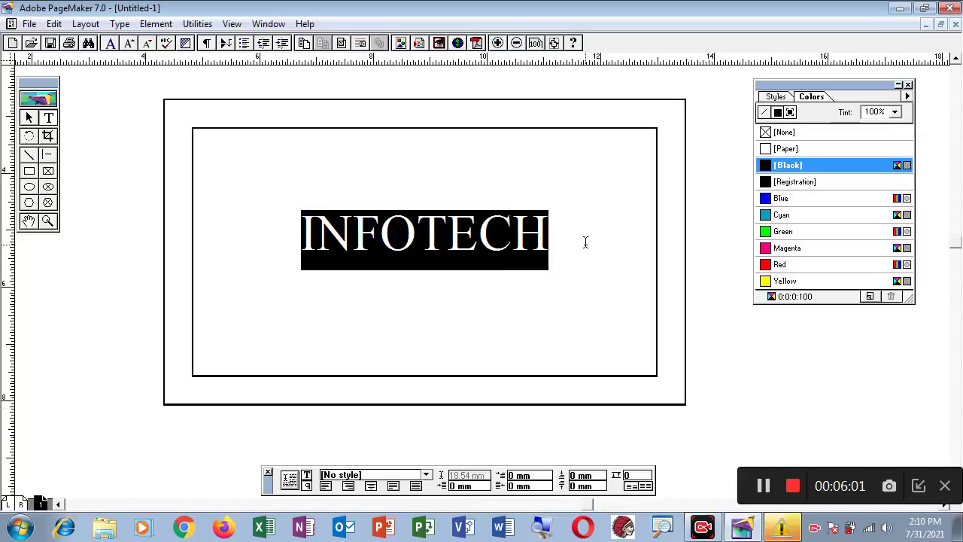
click(372, 306)
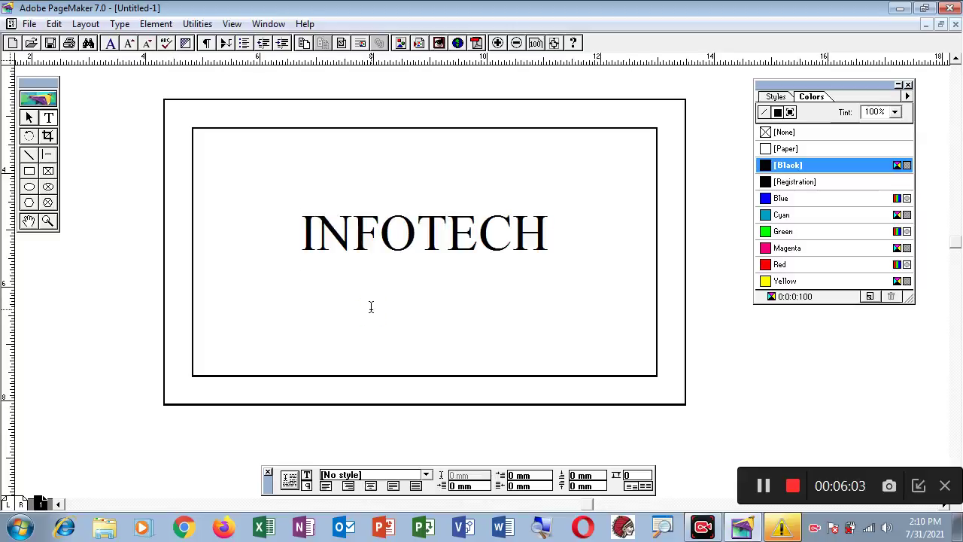
key(ctrl+v)
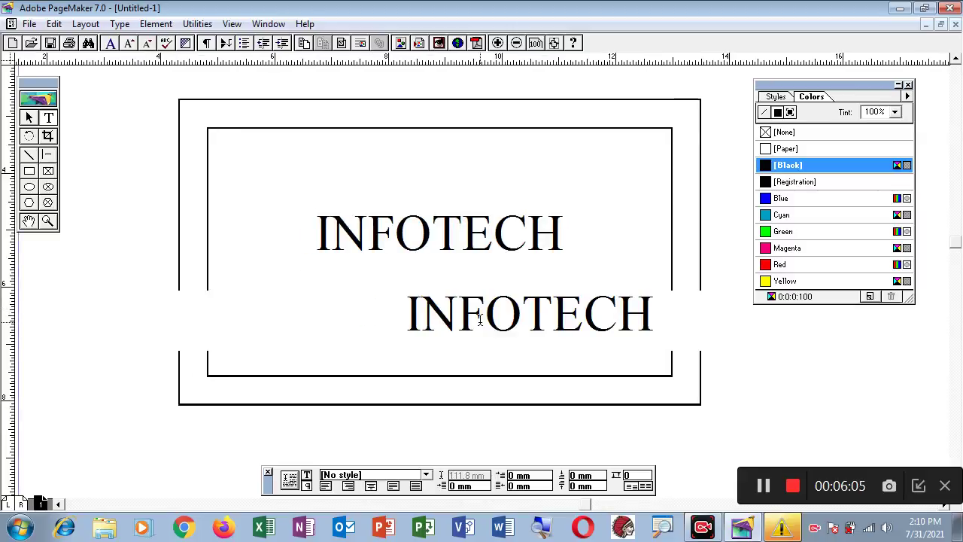
key(ctrl+z)
key(ctrl+v)
key(ctrl+z)
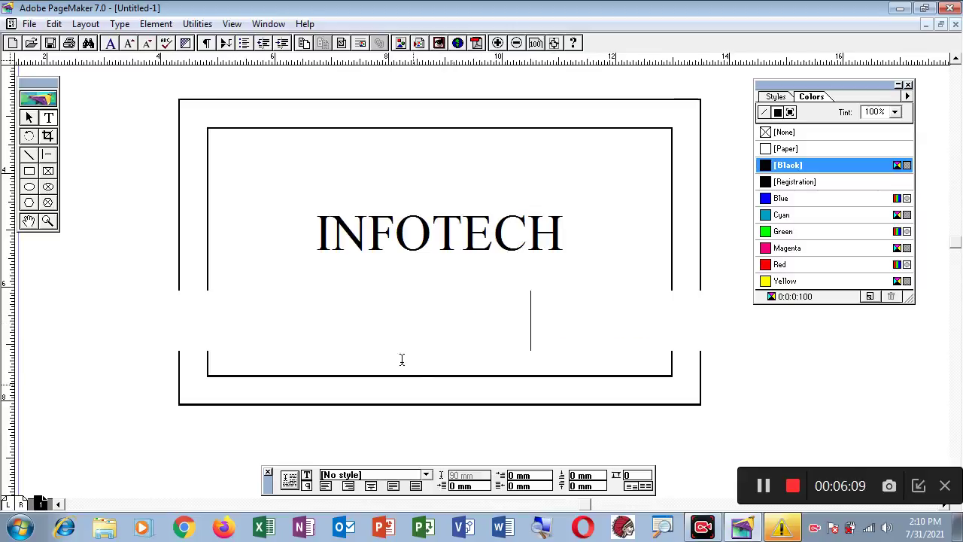
click(29, 117)
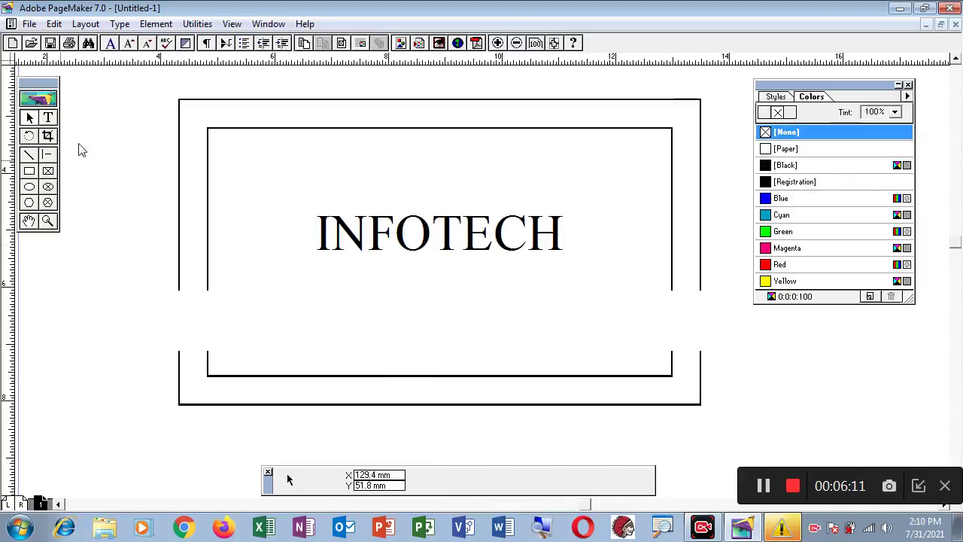
right_click(265, 158)
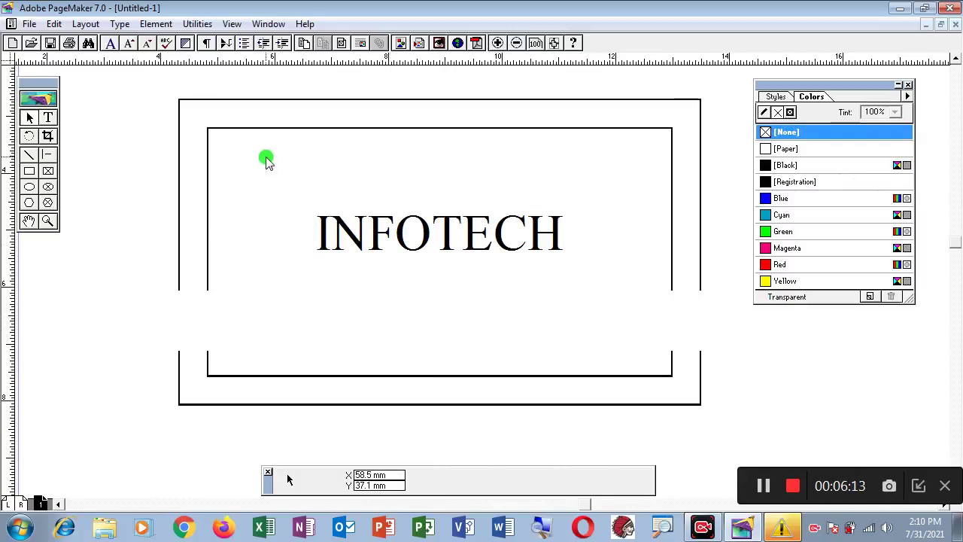
click(315, 239)
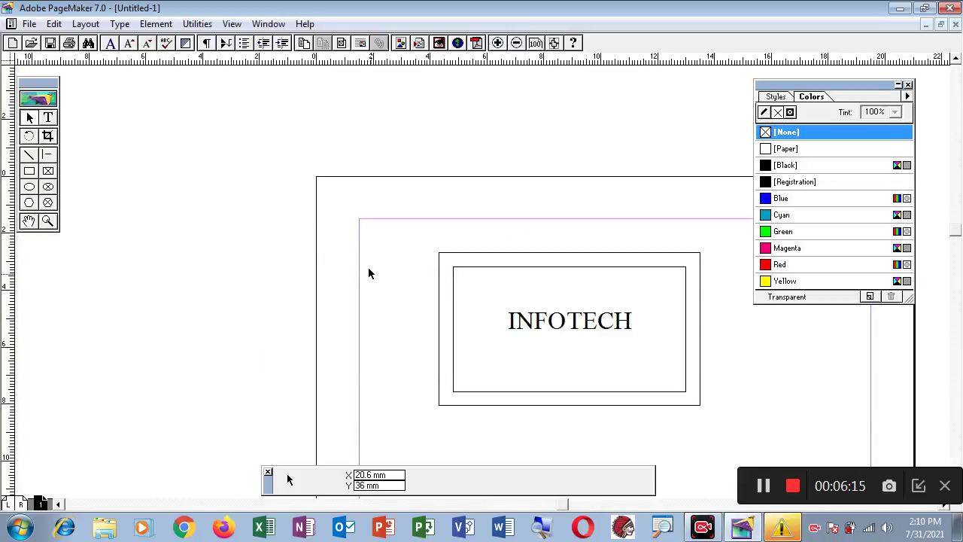
click(48, 220)
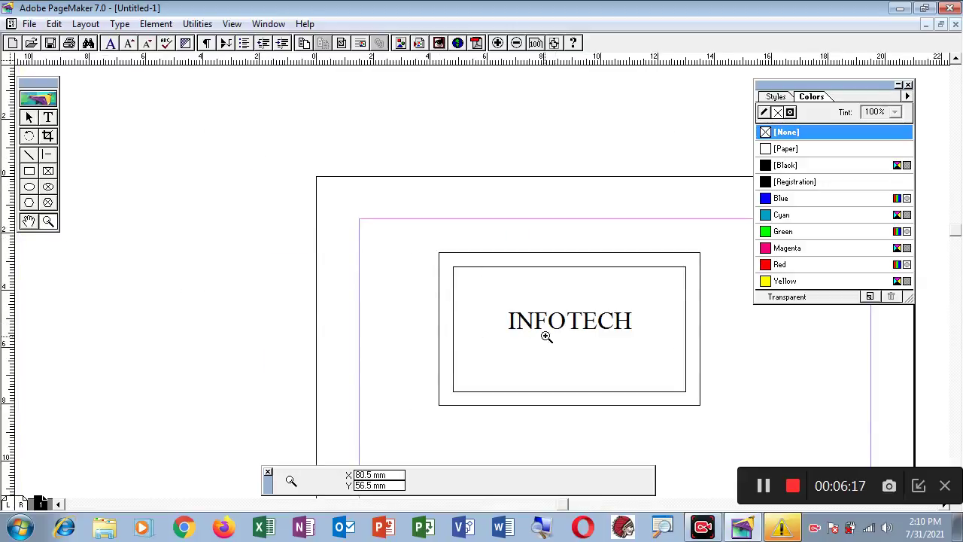
click(550, 332)
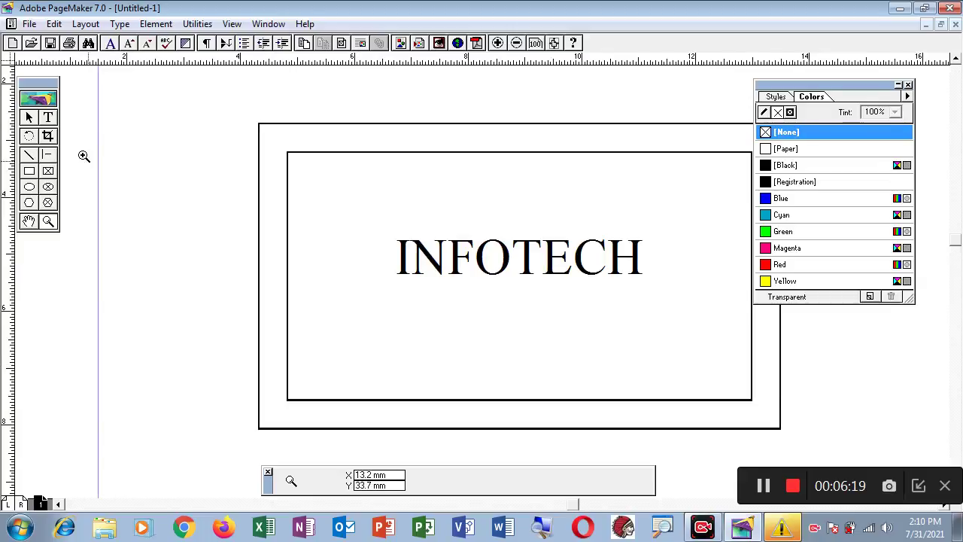
click(28, 118)
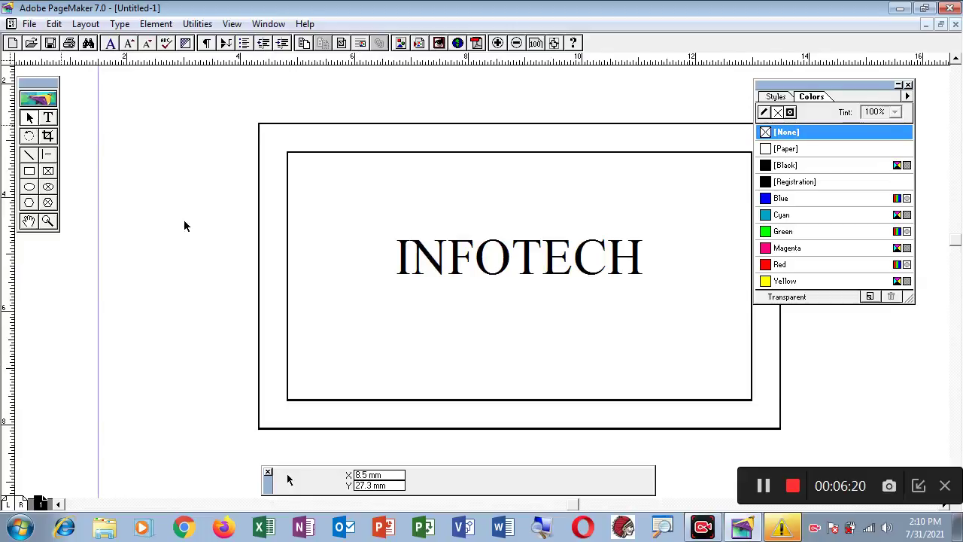
click(429, 258)
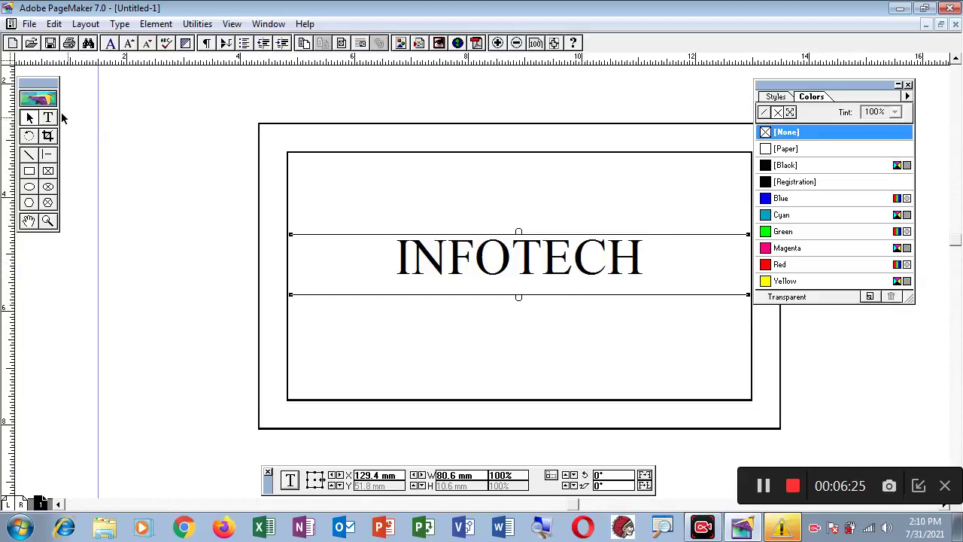
- Duplicate the INFOTECH text block and position the copy just below the original
click(47, 118)
drag(397, 257, 718, 266)
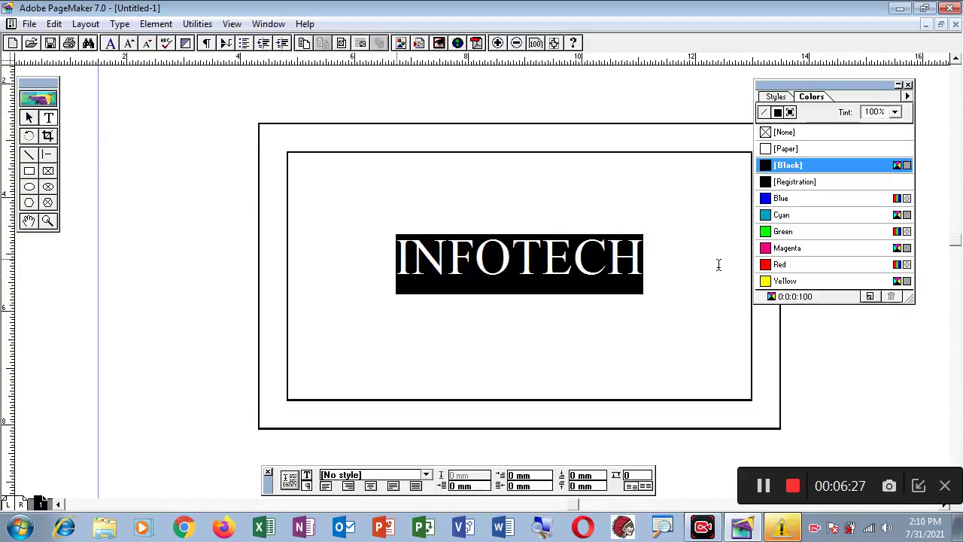
click(29, 118)
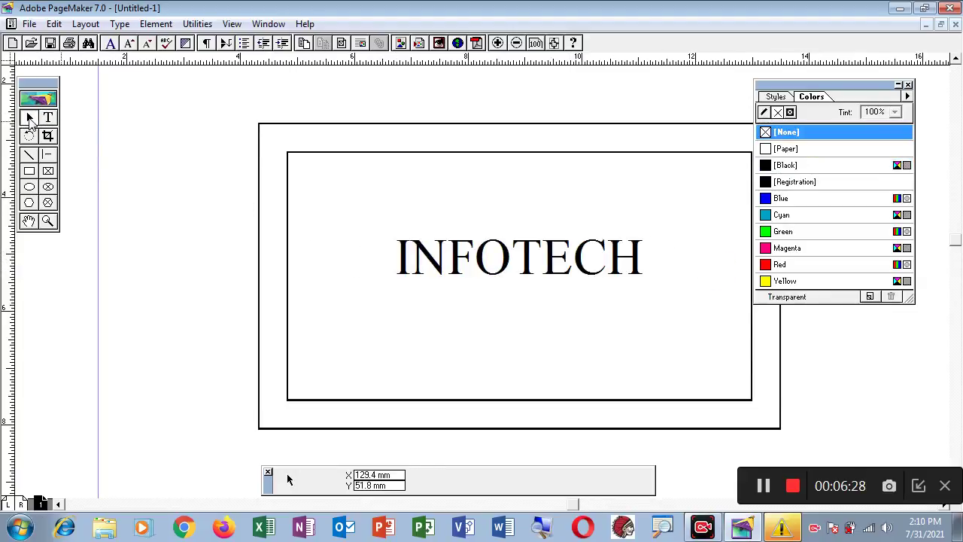
click(421, 258)
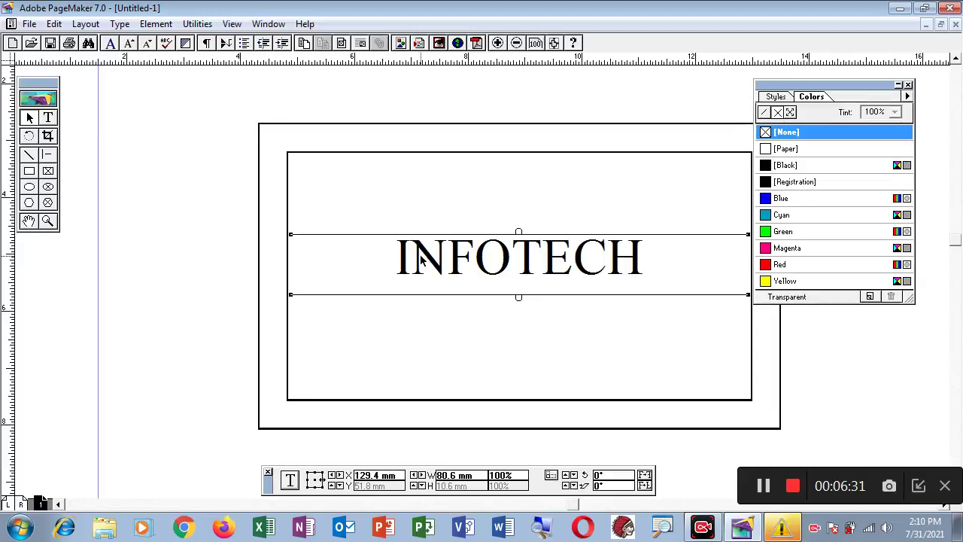
drag(422, 258, 425, 262)
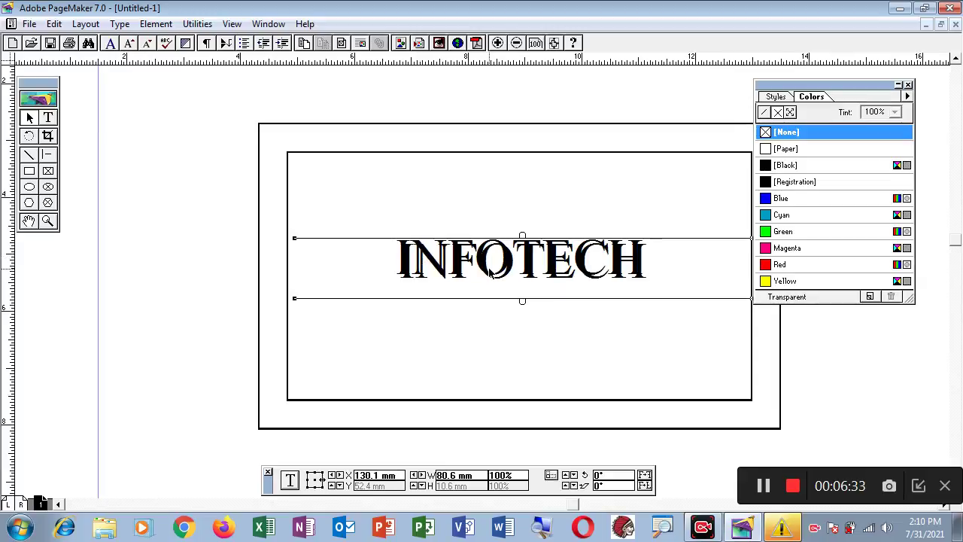
key(Down)
key(Down)
key(Down)
key(Down)
key(Down)
key(Down)
key(Down)
key(Down)
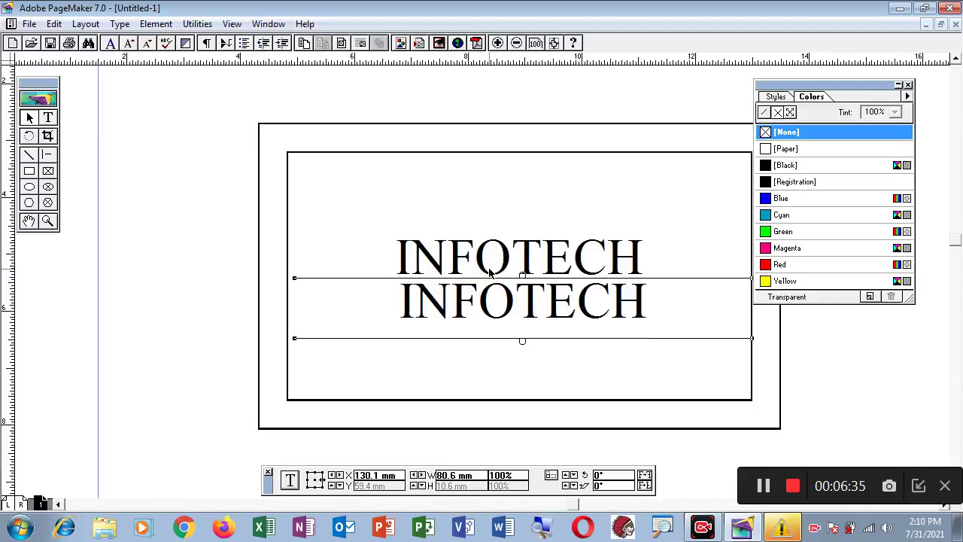
key(Left)
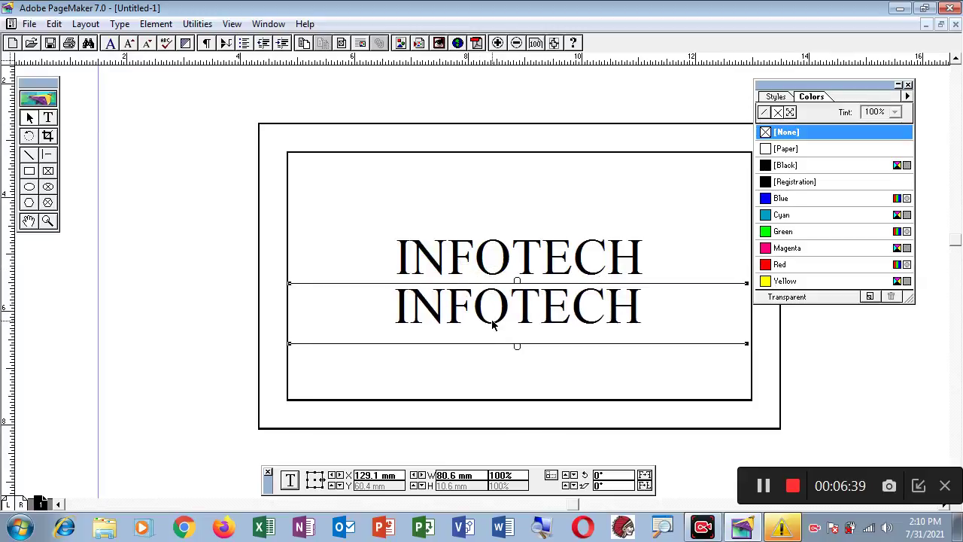
- Reduce the second INFOTECH line's font size by two steps
click(49, 119)
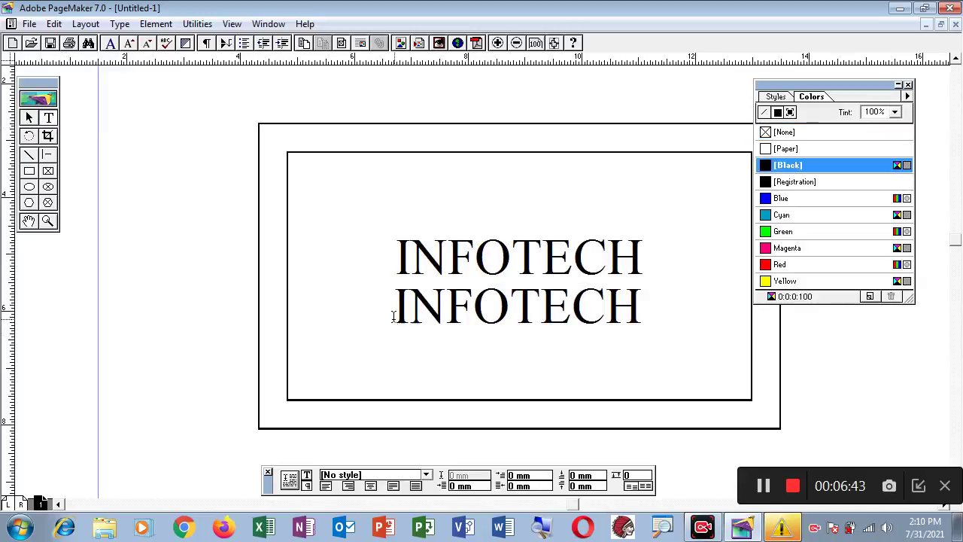
drag(397, 311, 705, 313)
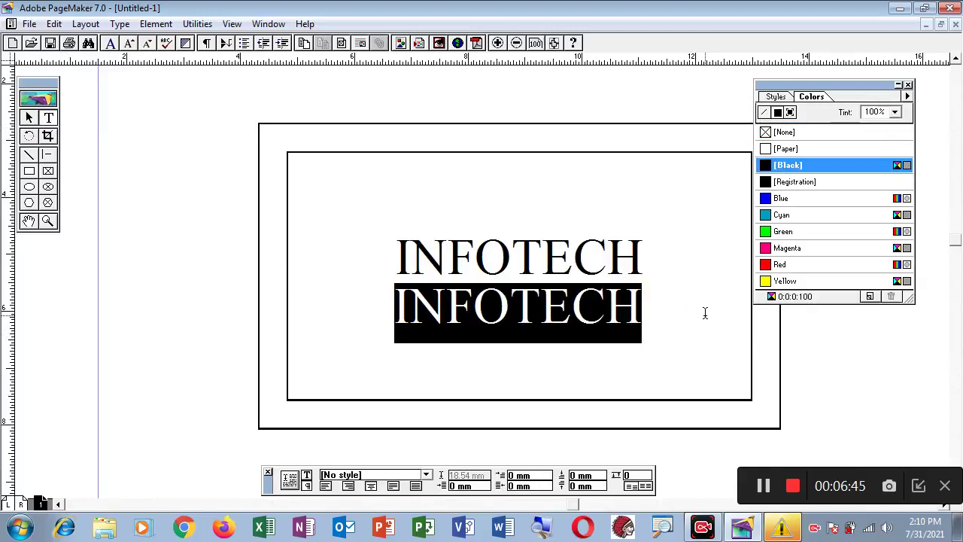
key(ctrl+shift+comma)
key(ctrl+shift+comma)
key(ctrl+shift+comma)
key(ctrl+shift+comma)
key(ctrl+shift+comma)
key(ctrl+shift+comma)
key(ctrl+shift+comma)
key(ctrl+shift+comma)
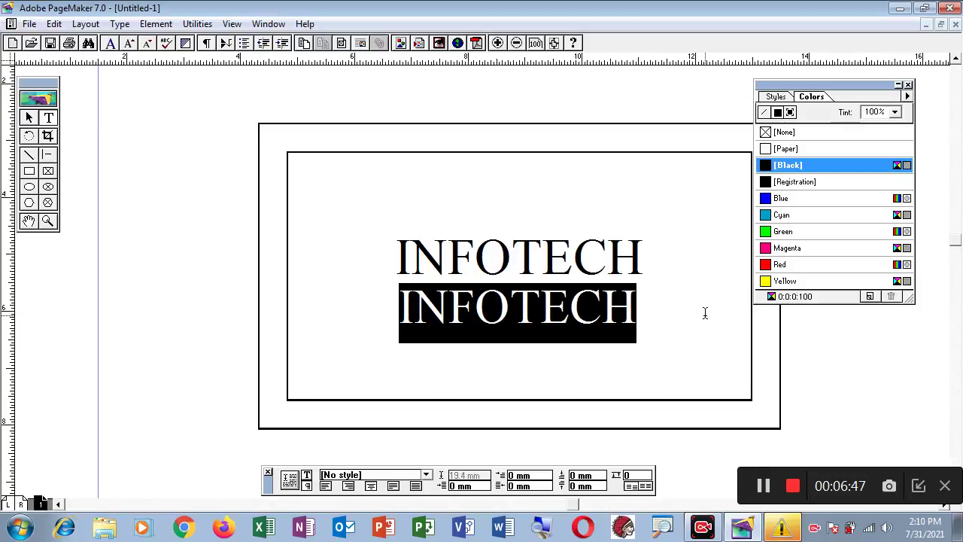
key(ctrl+shift+comma)
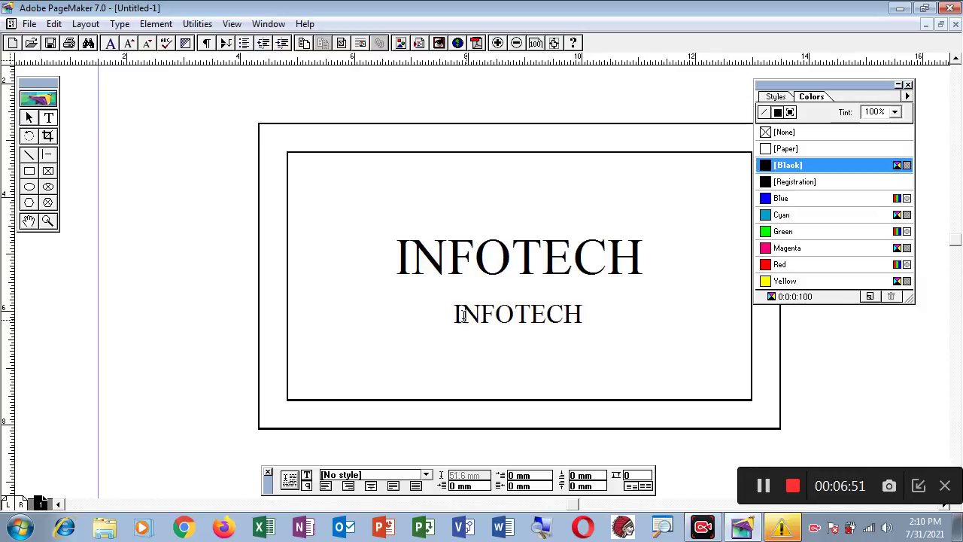
- Replace the second INFOTECH line with the subtitle COMPUTER TRAINING INSTITUTE and deselect it
drag(454, 314, 703, 318)
text(COM)
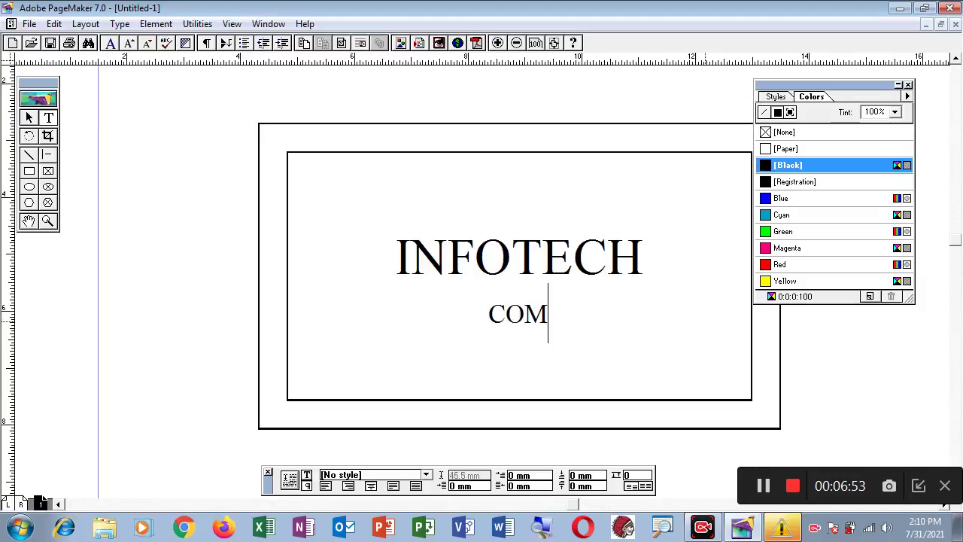
text(PUTER TRA)
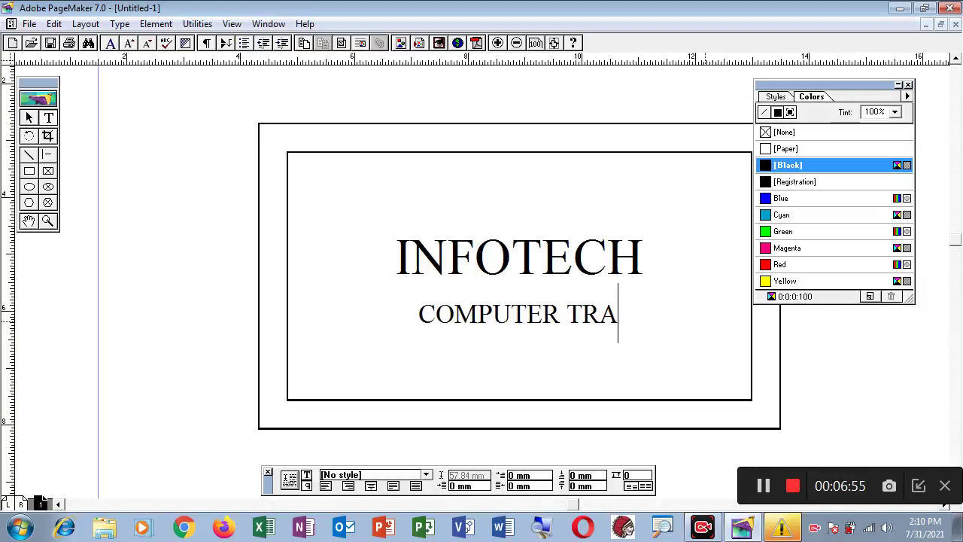
text(INING )
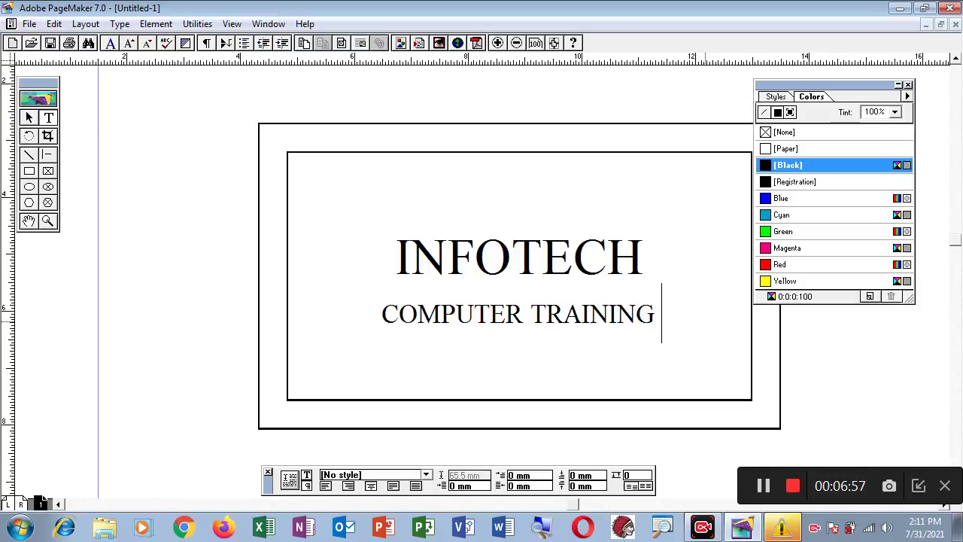
text(INS)
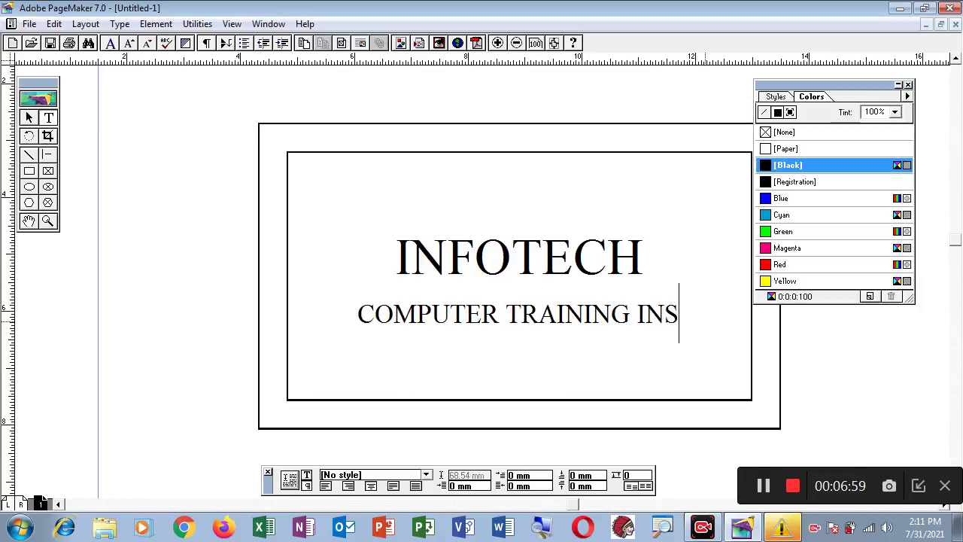
text(TITUTE)
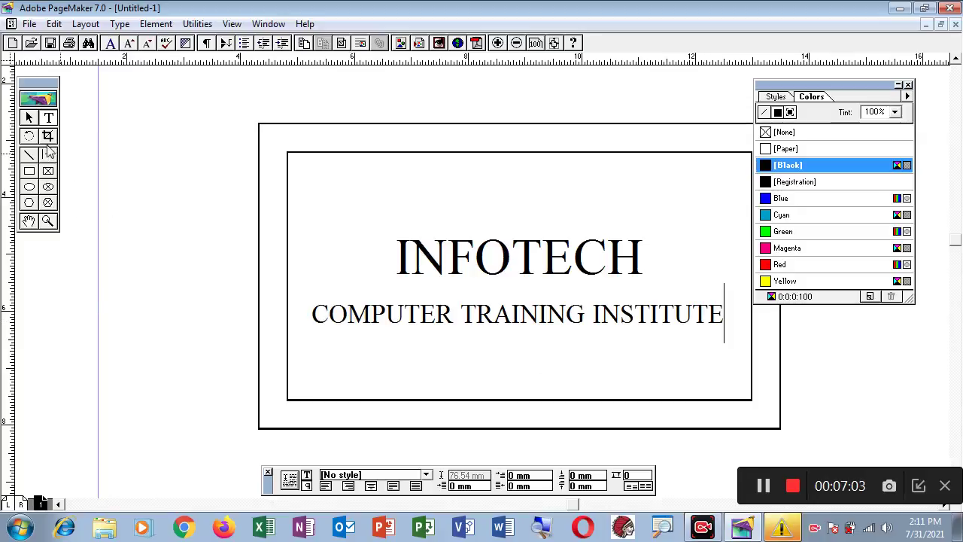
click(29, 119)
click(391, 321)
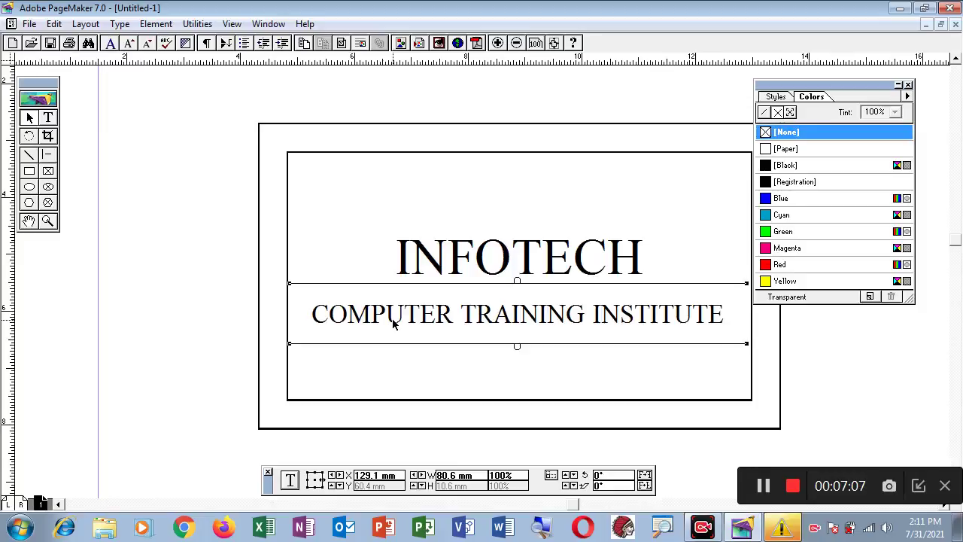
click(217, 230)
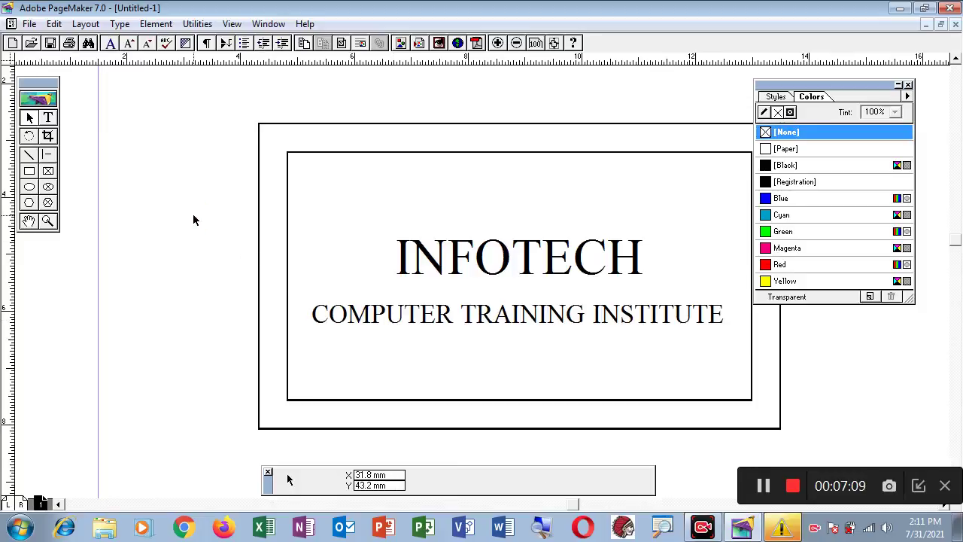
click(49, 118)
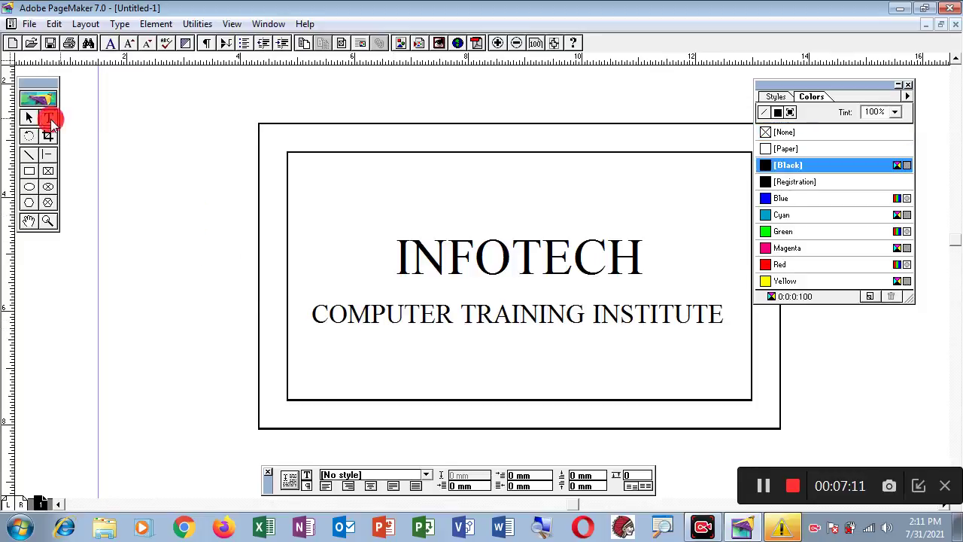
drag(312, 315, 745, 337)
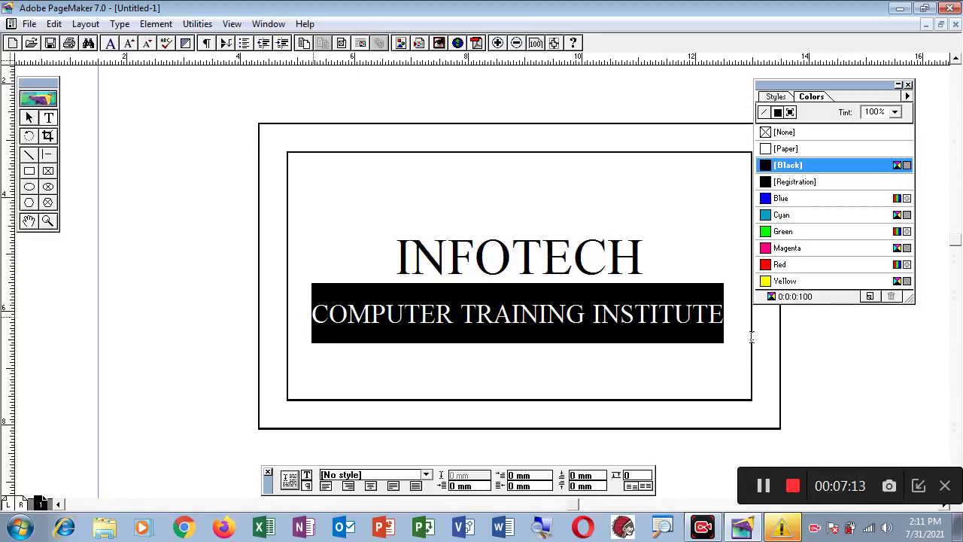
click(308, 476)
click(411, 475)
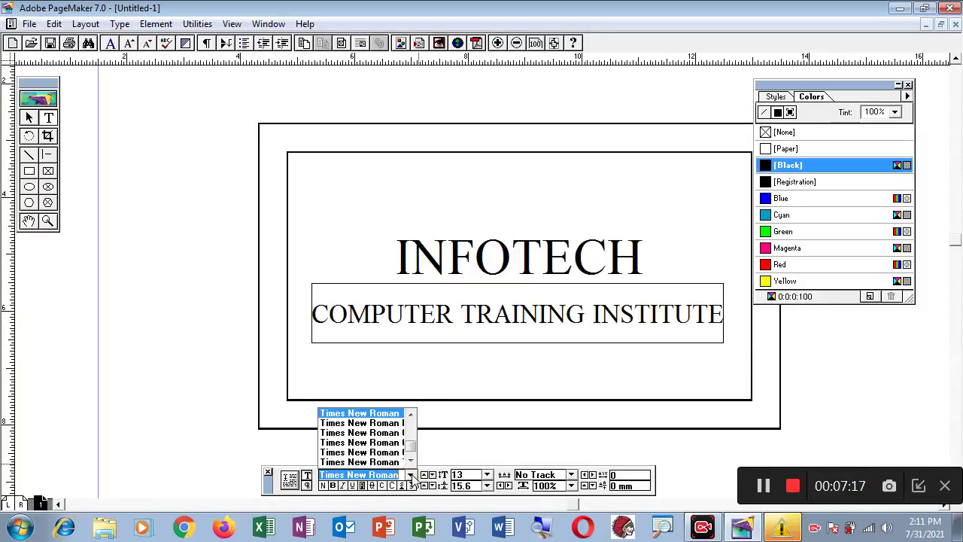
click(414, 459)
click(411, 461)
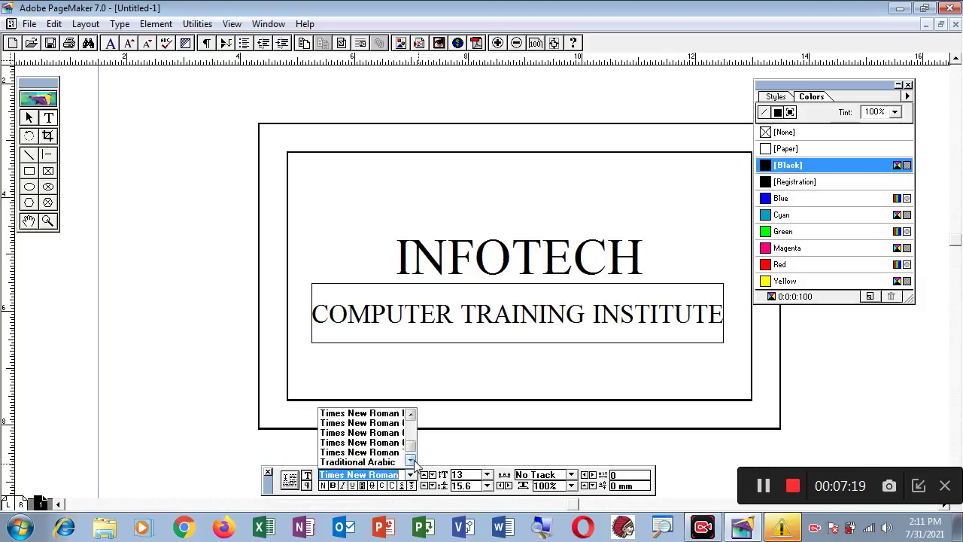
drag(412, 447, 413, 442)
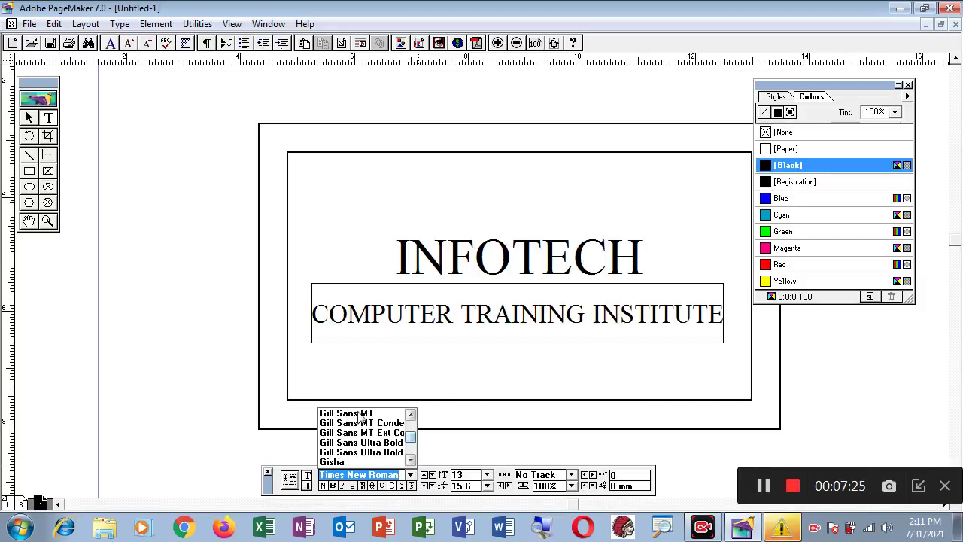
click(489, 382)
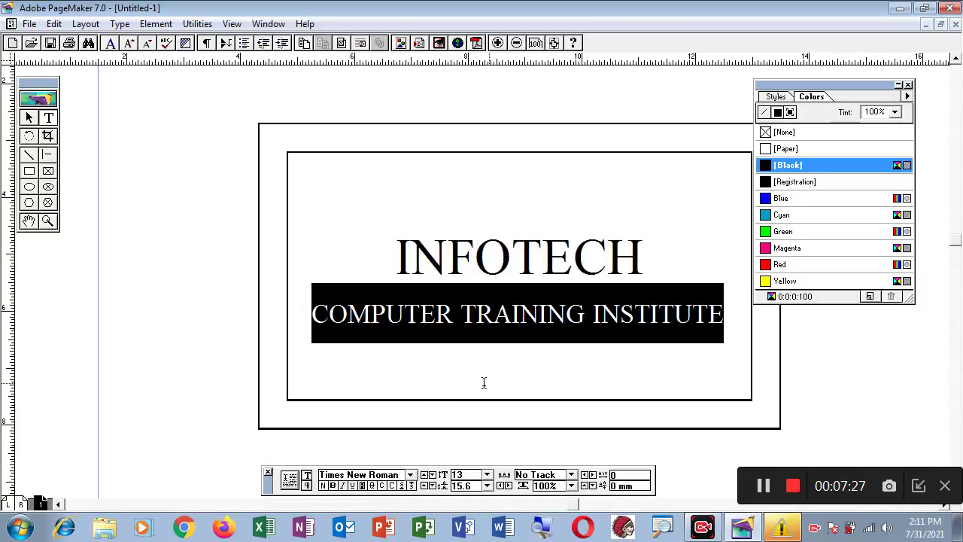
click(533, 324)
click(726, 316)
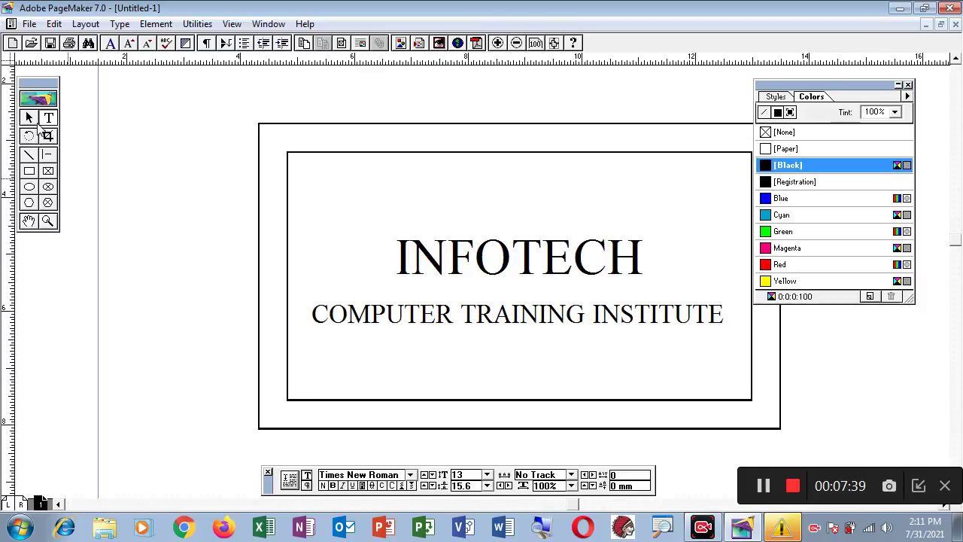
click(28, 118)
click(430, 317)
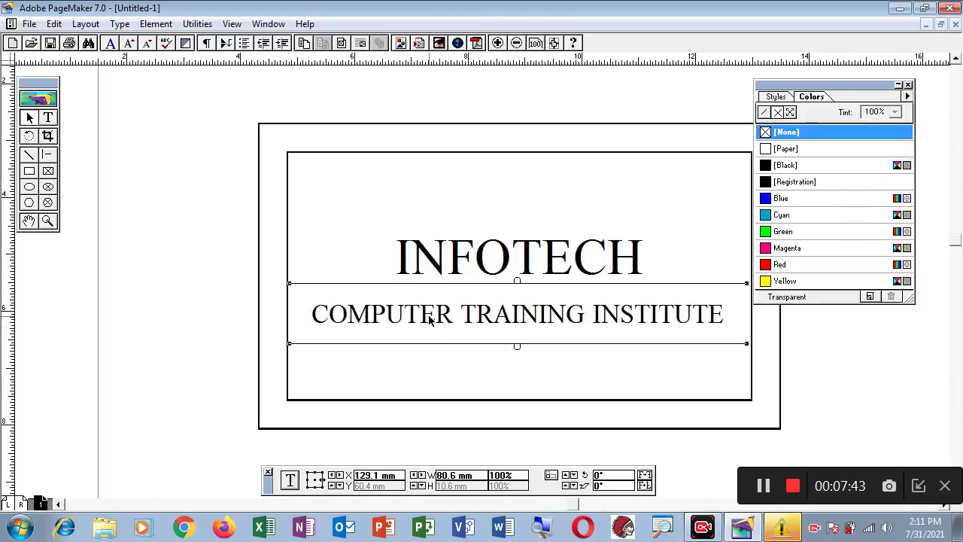
key(Tab)
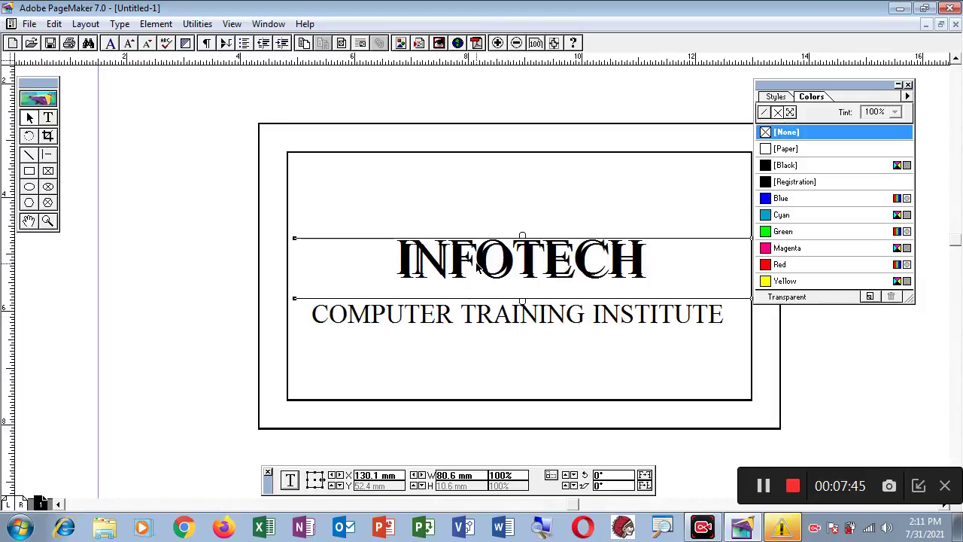
drag(477, 269, 470, 362)
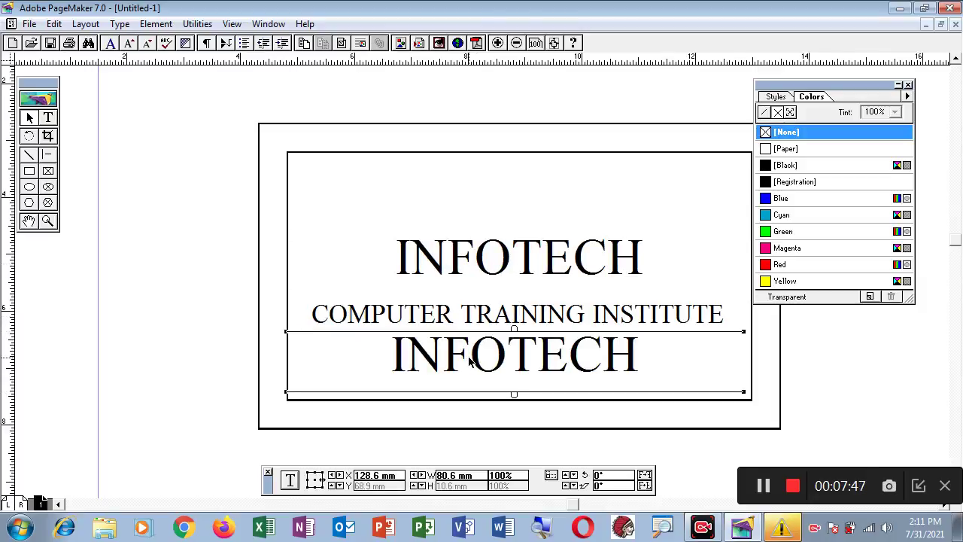
key(ctrl+z)
key(Delete)
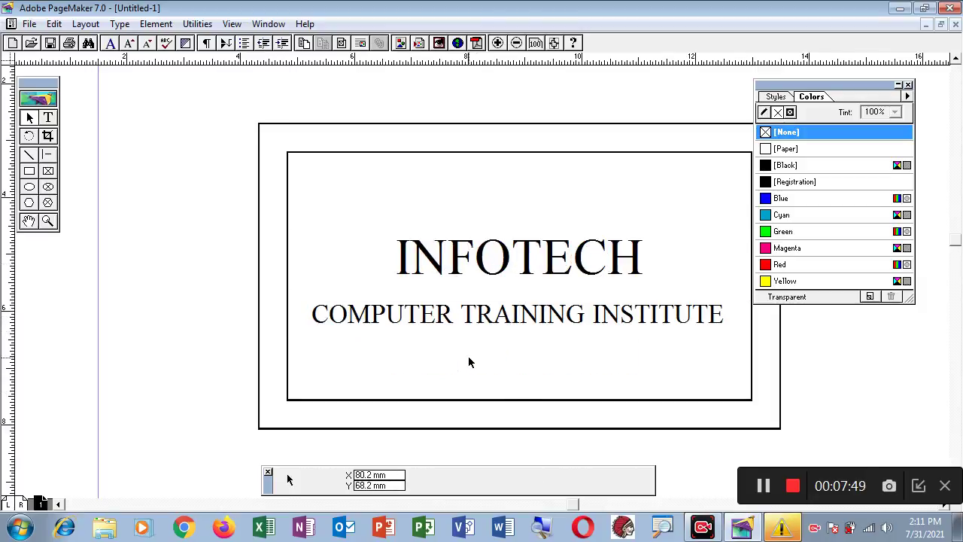
click(462, 317)
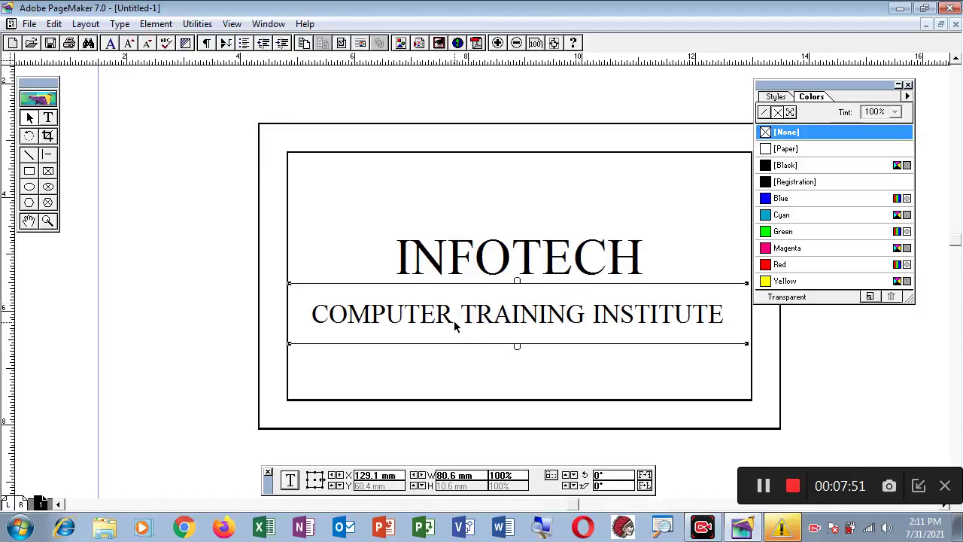
click(191, 216)
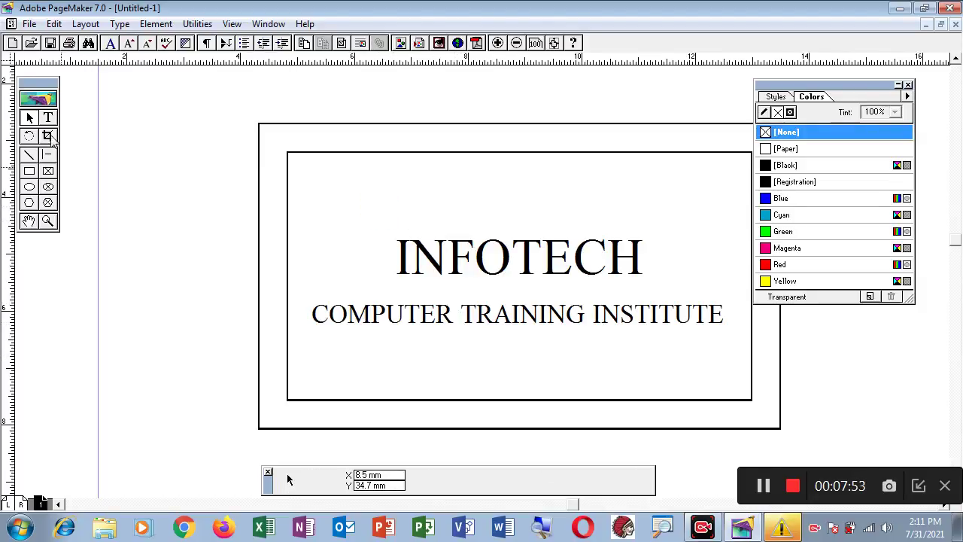
click(47, 118)
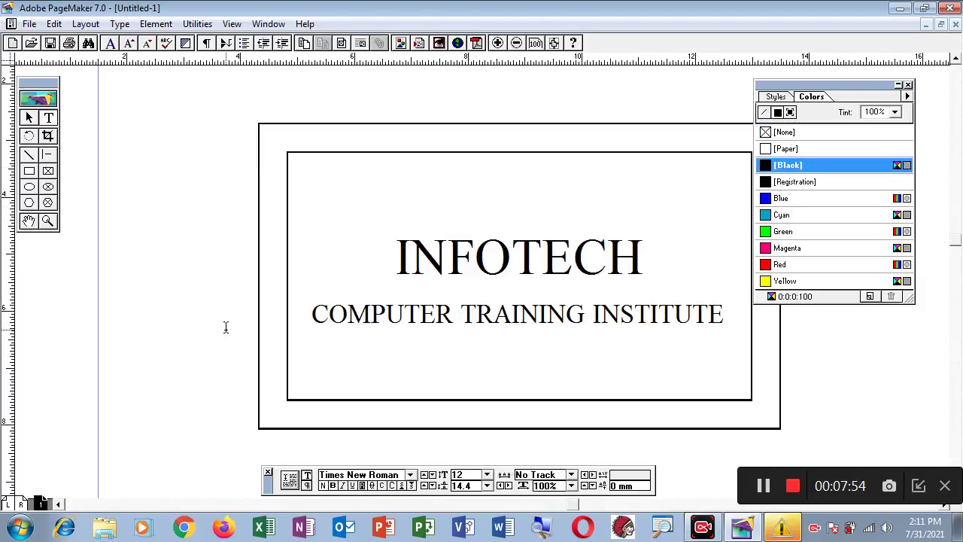
- Create a text frame below the subtitle and type the institute's street address
click(290, 341)
drag(314, 348, 733, 387)
text(no)
key(BackSpace)
key(BackSpace)
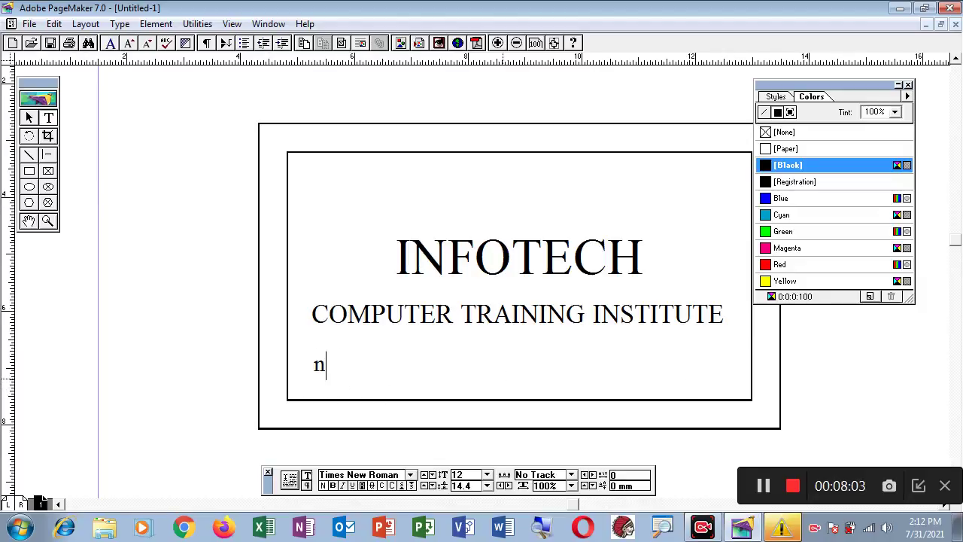
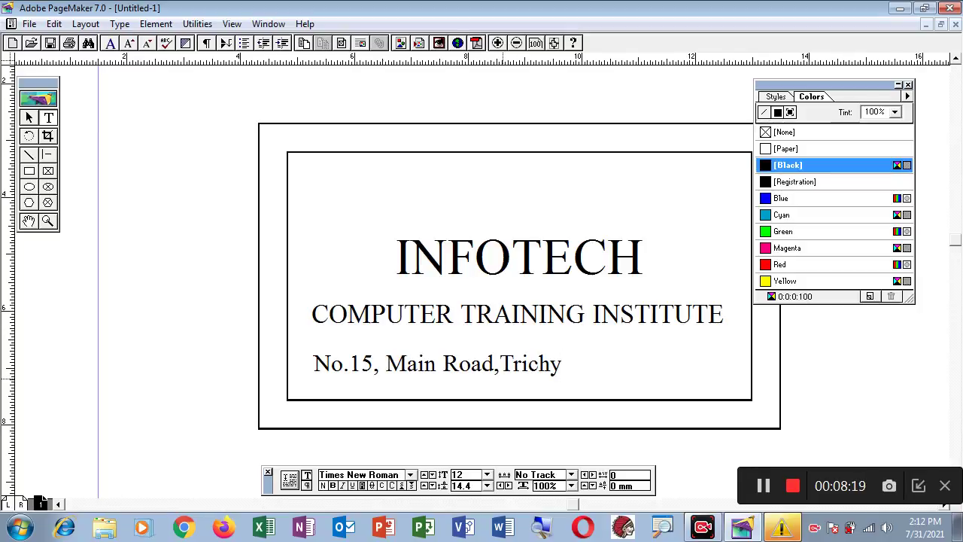
- Append ' - phone : ' and the institute's phone number to the address line
text(- p)
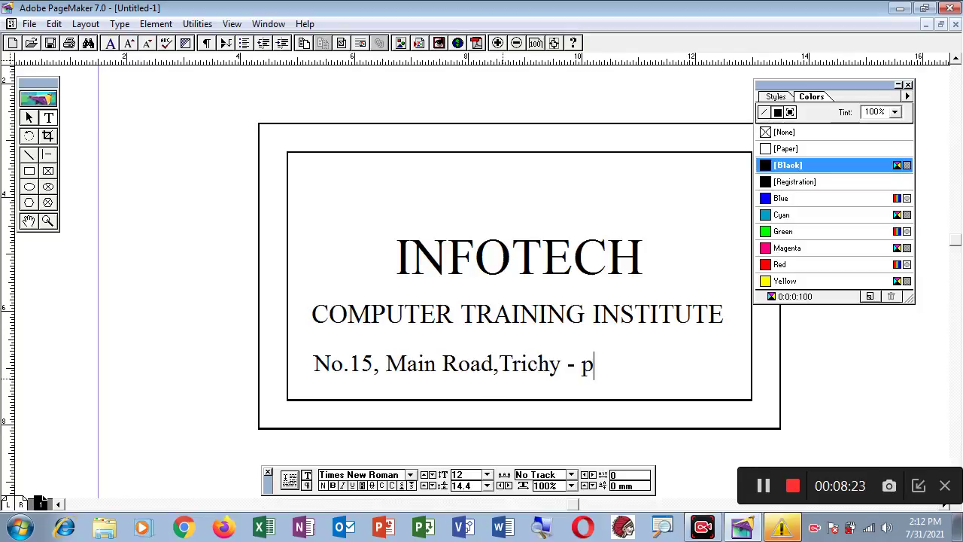
text(hone :)
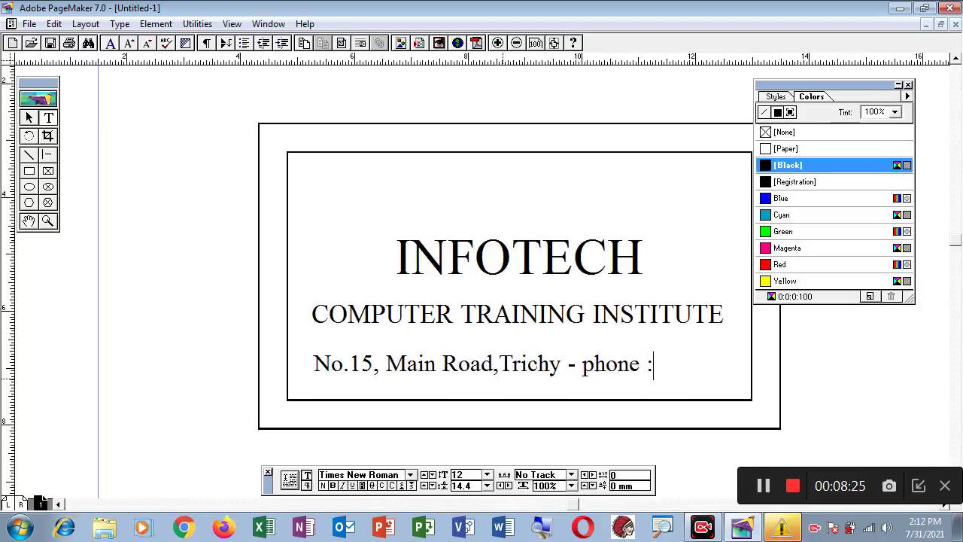
text( 63456)
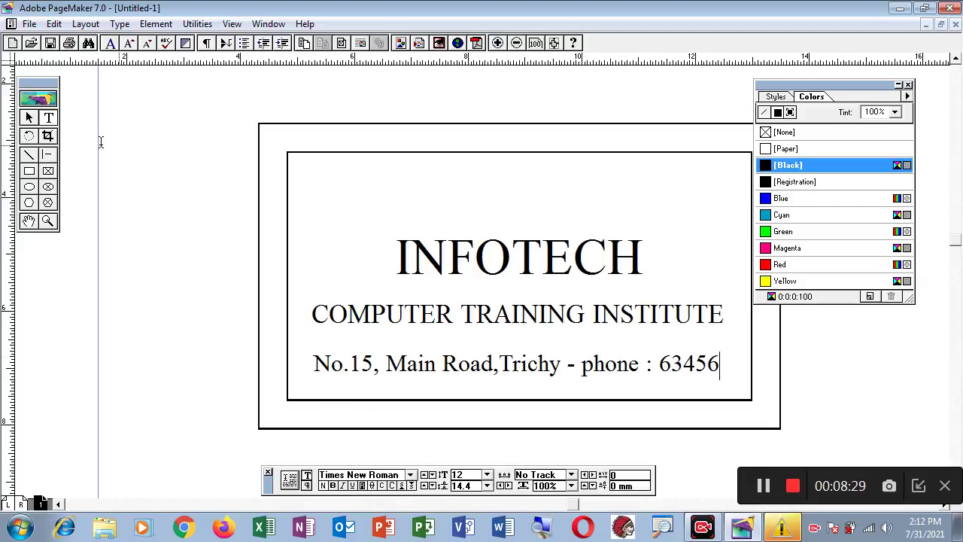
click(28, 119)
click(396, 366)
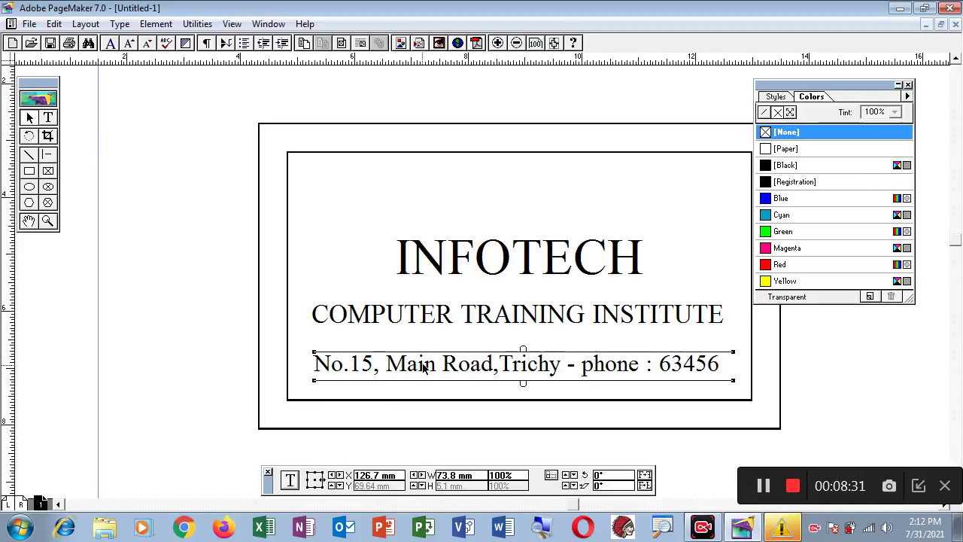
- Fit the address block to the inner border's width and centre its text
drag(412, 365, 386, 366)
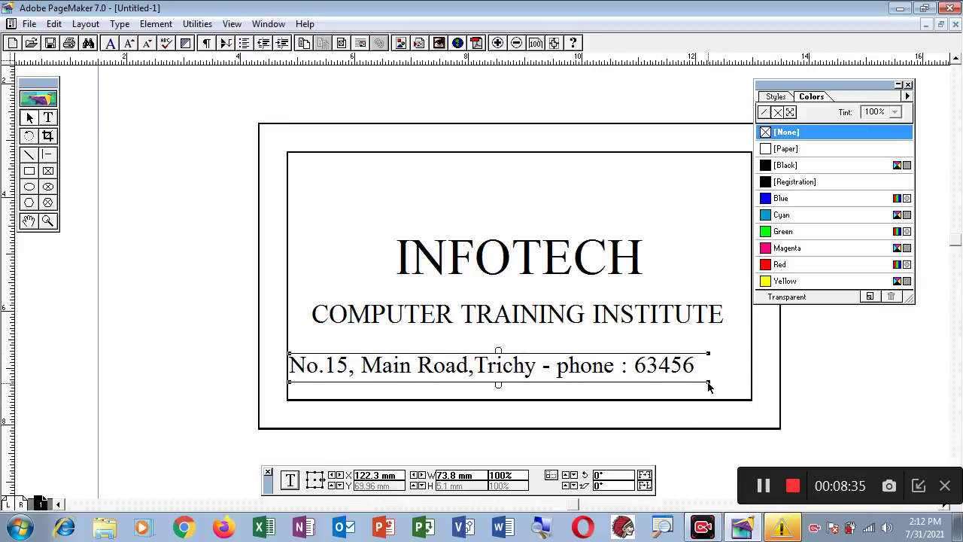
drag(709, 386, 748, 383)
click(48, 117)
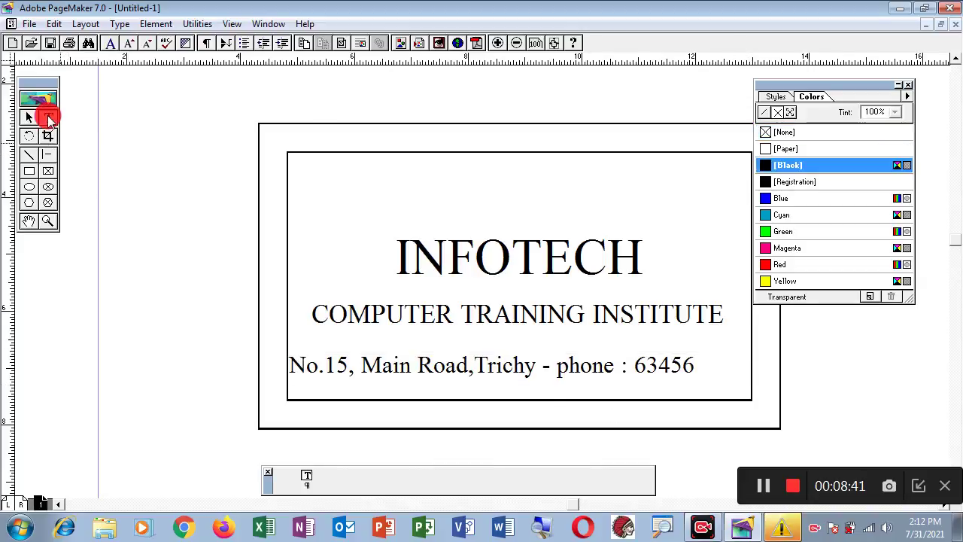
drag(291, 365, 706, 370)
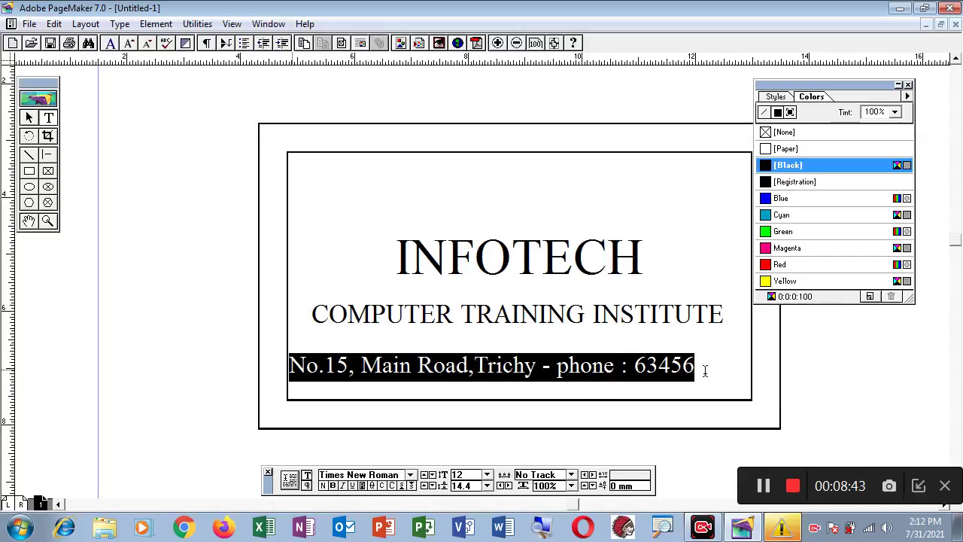
click(307, 486)
click(374, 486)
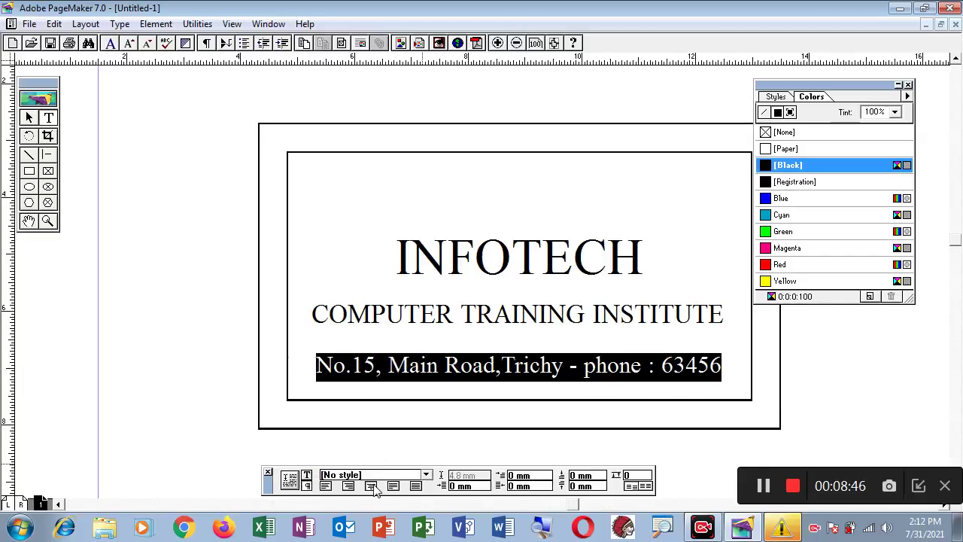
click(222, 256)
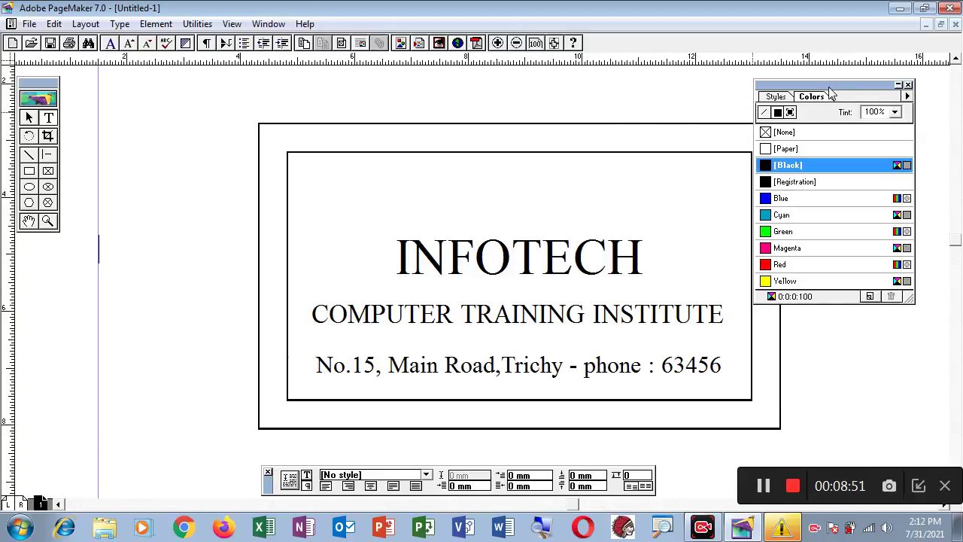
- Lower the address block to just above the inner border's bottom edge
drag(828, 86, 874, 82)
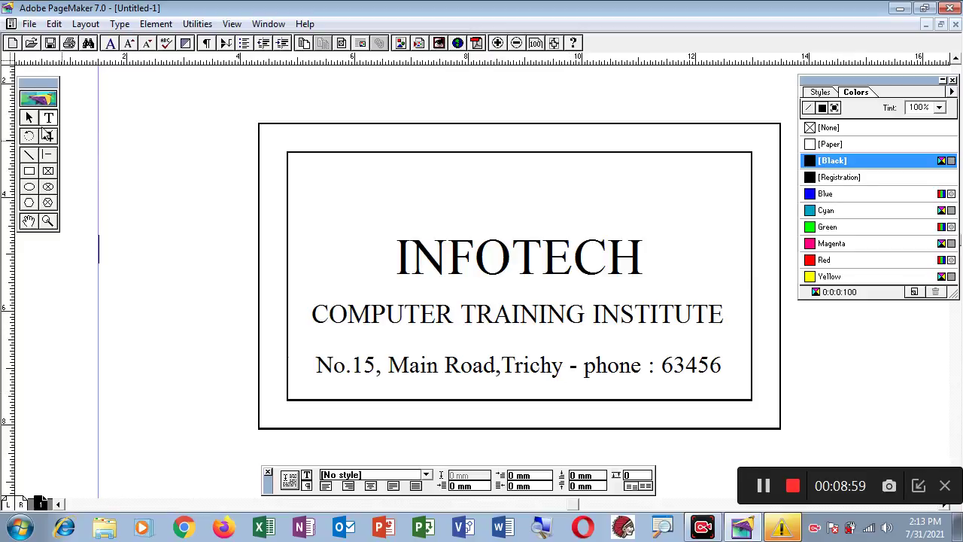
click(28, 118)
click(424, 366)
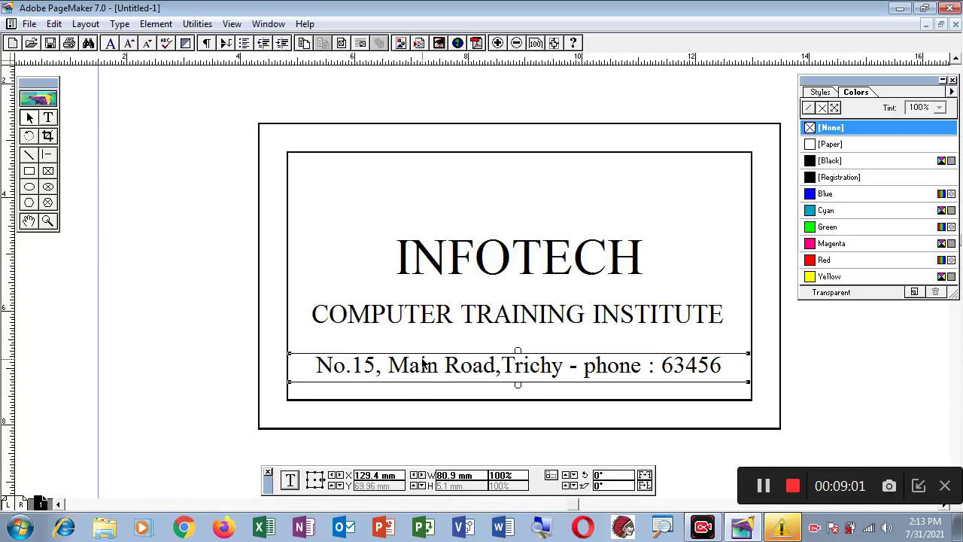
drag(424, 365, 424, 383)
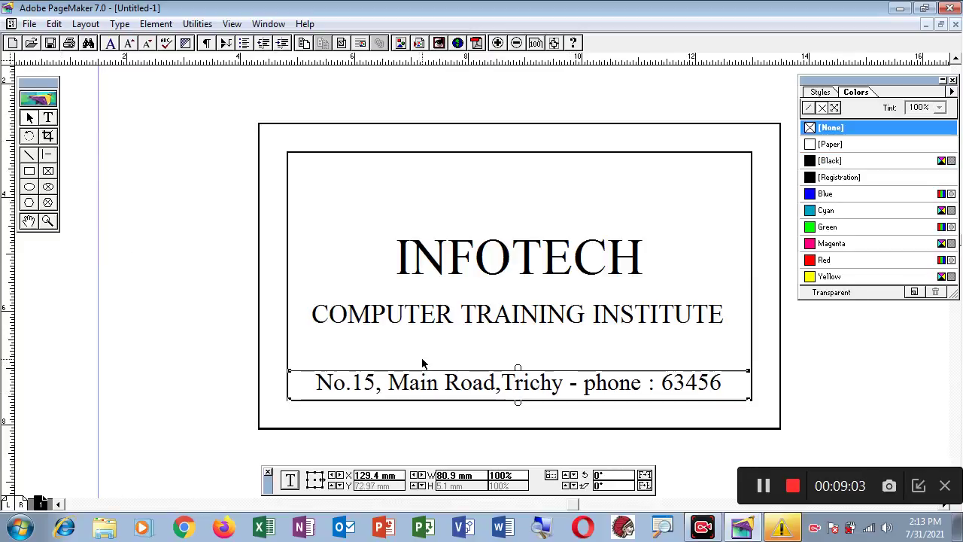
click(193, 283)
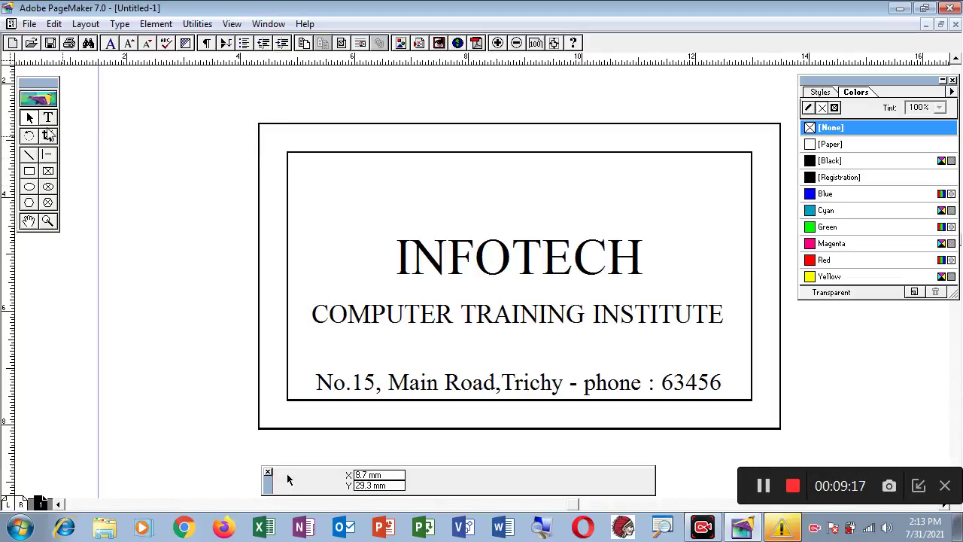
- Type the person's name in a top-left text box and place a pasted copy at the top-right
click(48, 118)
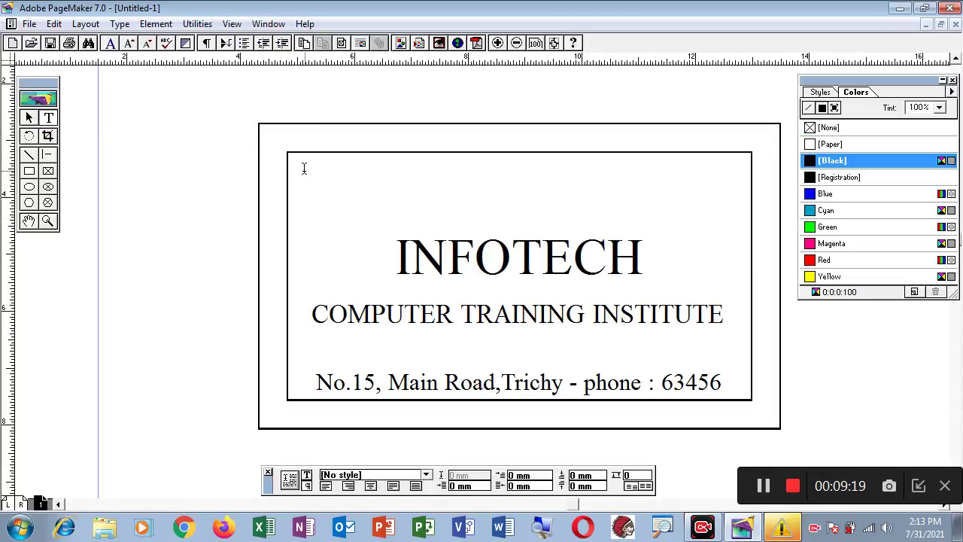
drag(293, 160, 442, 188)
text(Ramesh)
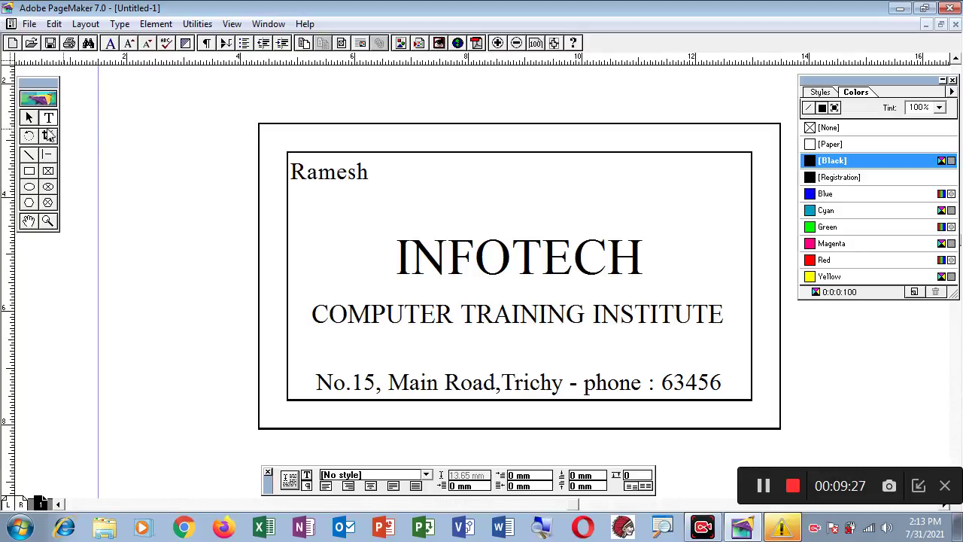
click(29, 119)
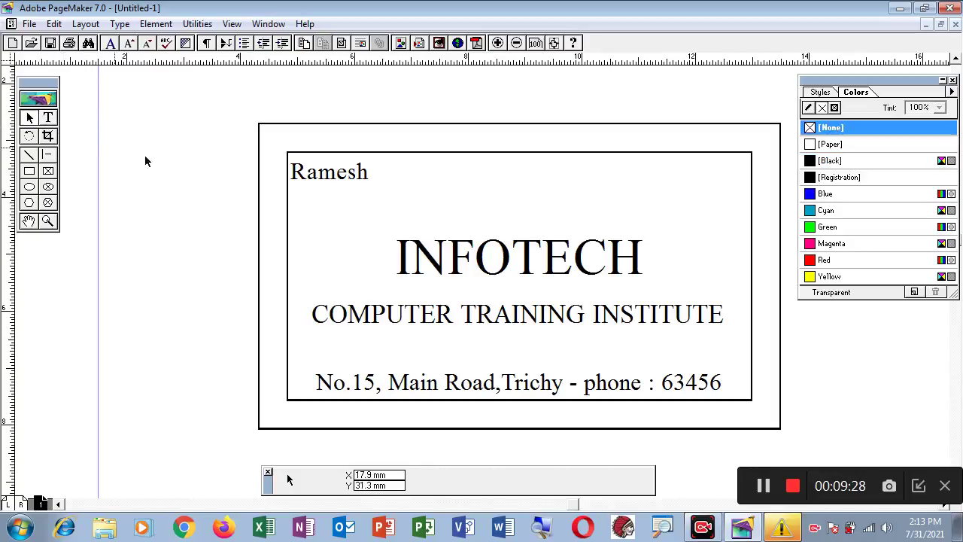
click(316, 178)
drag(446, 188, 407, 187)
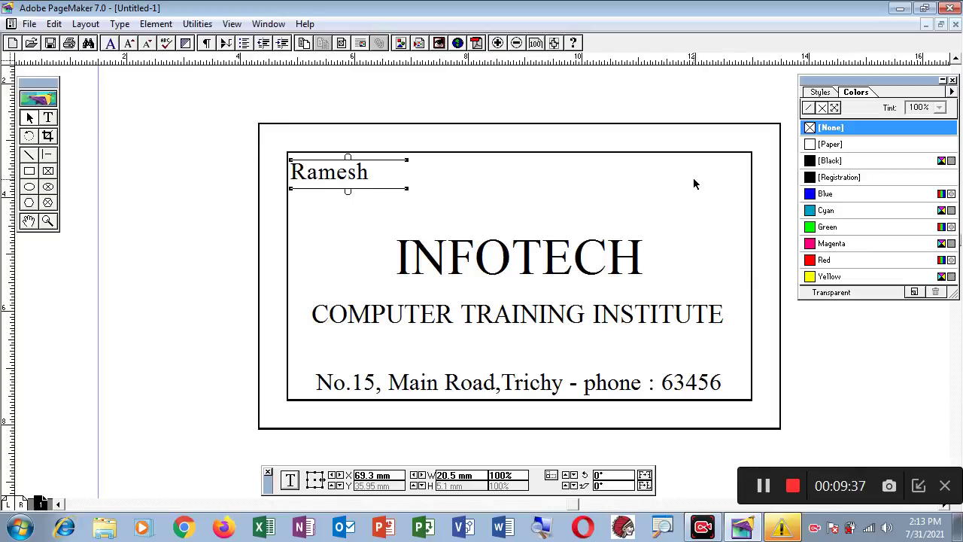
key(ctrl+v)
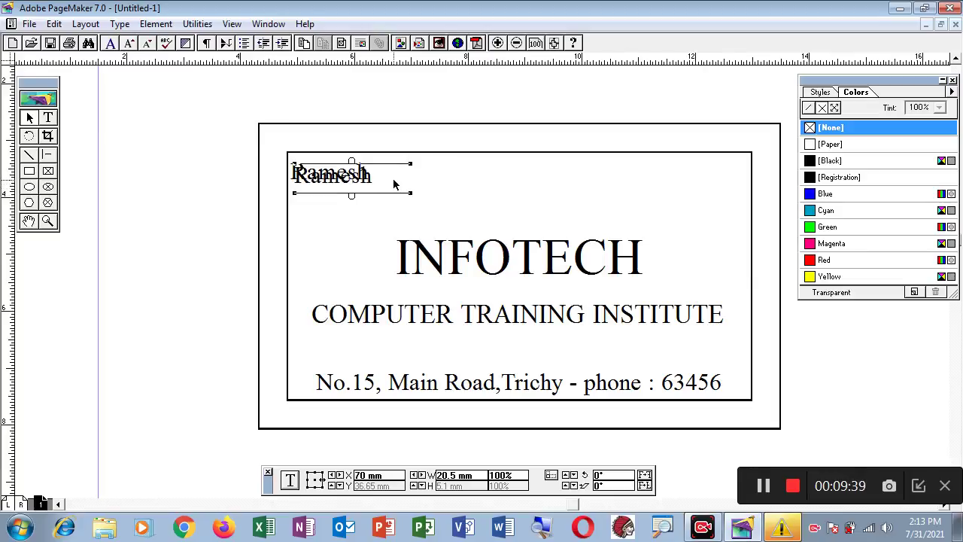
drag(397, 180, 722, 180)
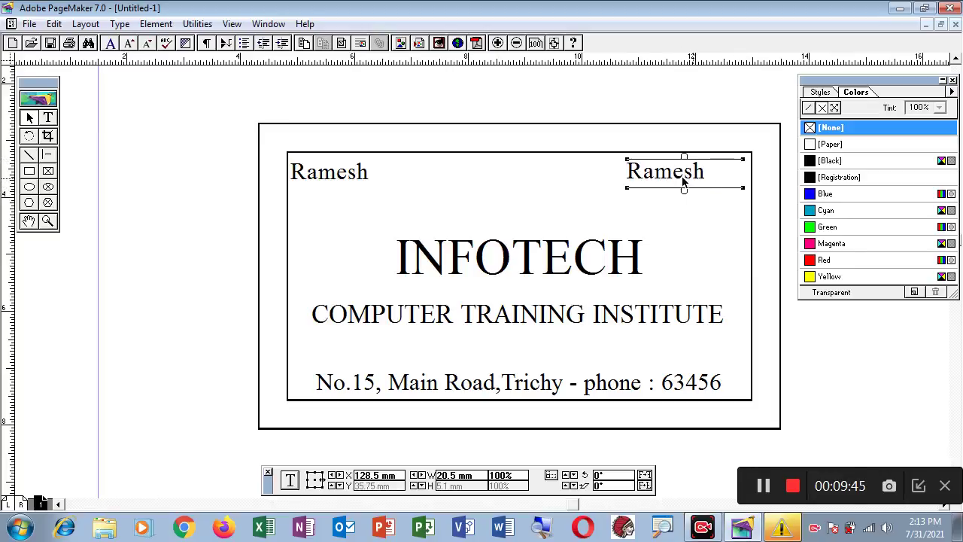
- Change the top-right copy to 'Cell :' with the number's first digits, and shift it left
click(48, 119)
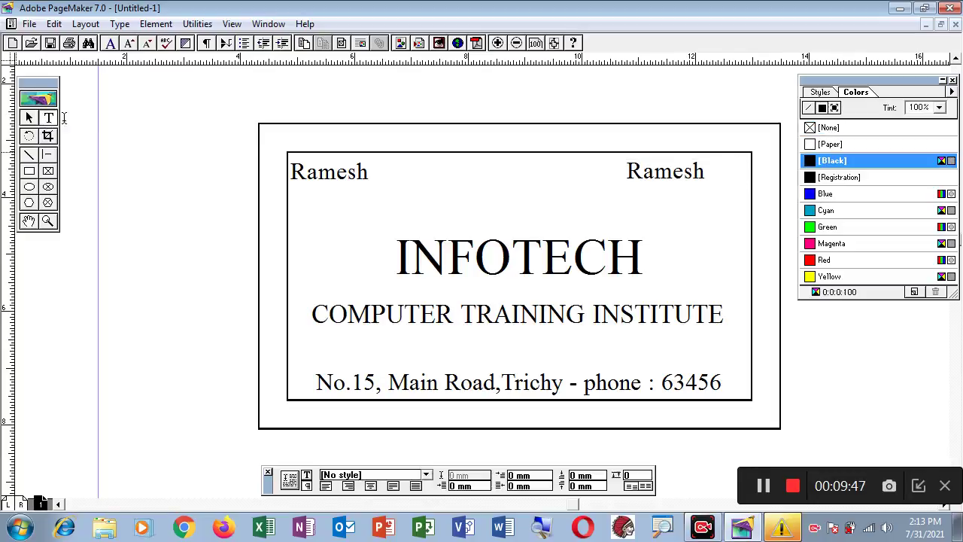
drag(623, 170, 770, 170)
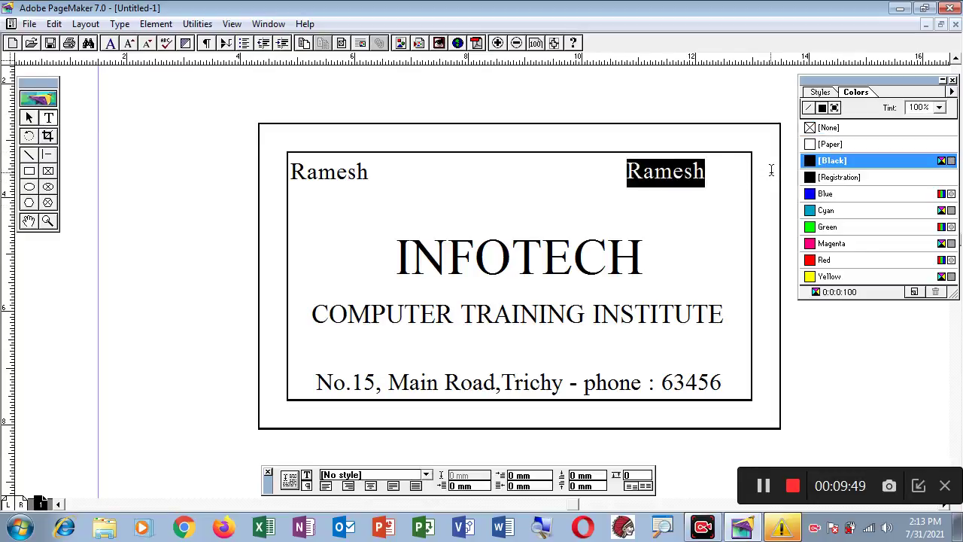
text(Cll)
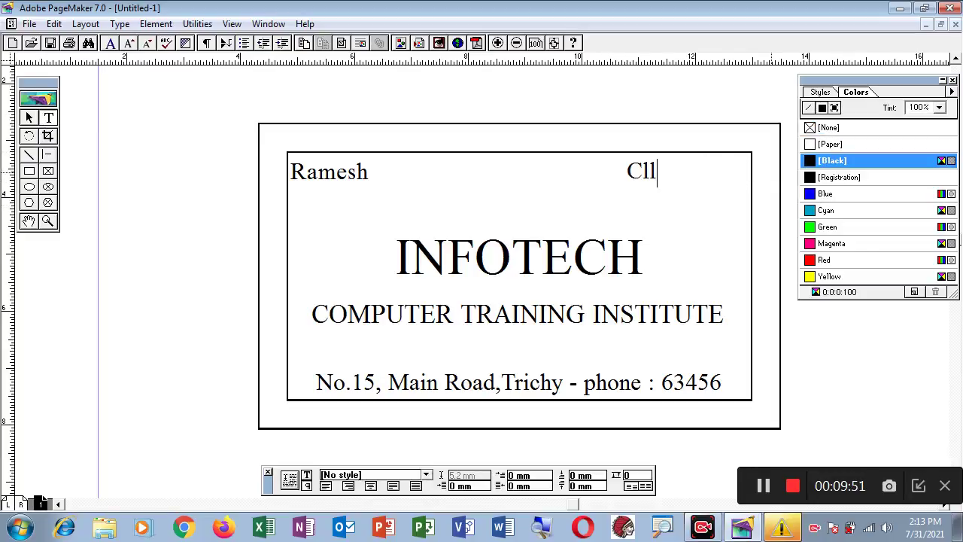
key(BackSpace)
key(BackSpace)
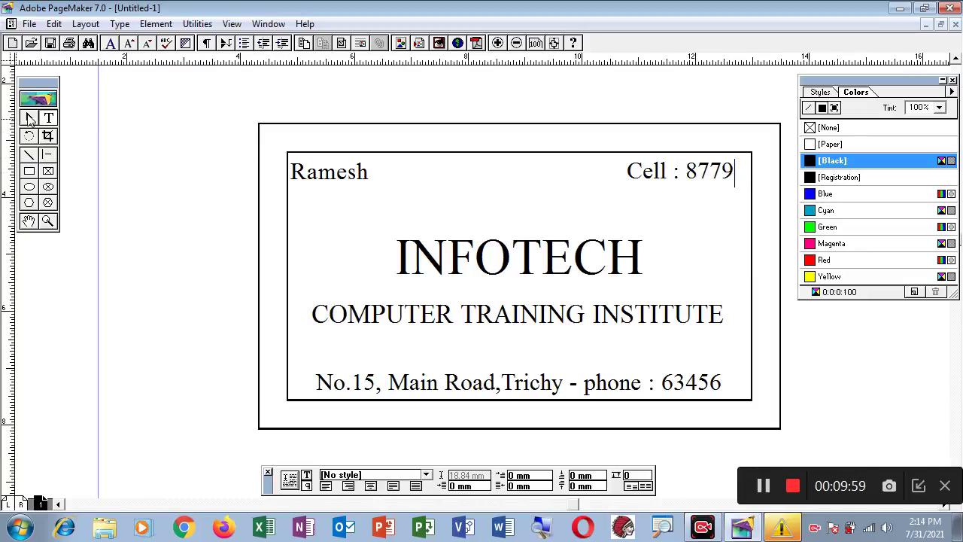
click(29, 119)
click(717, 175)
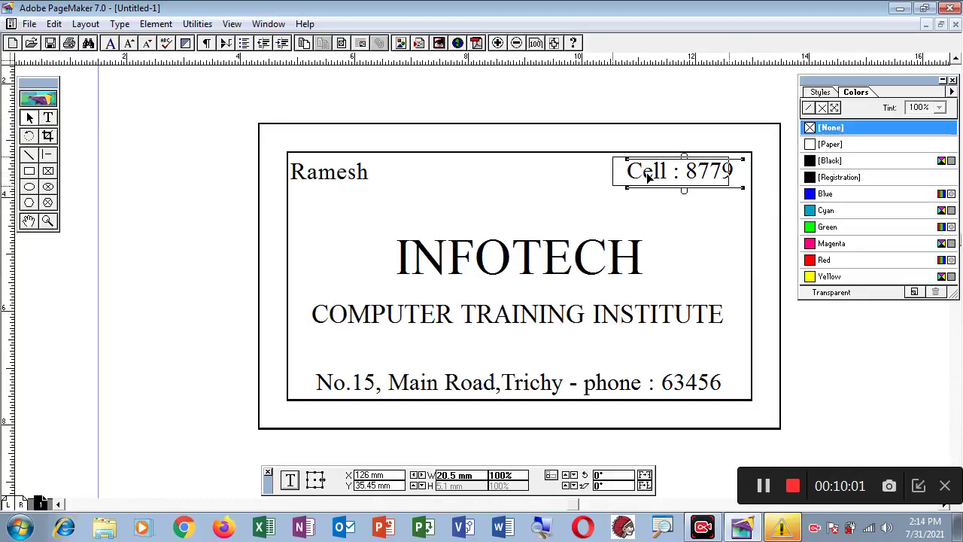
drag(717, 175, 653, 172)
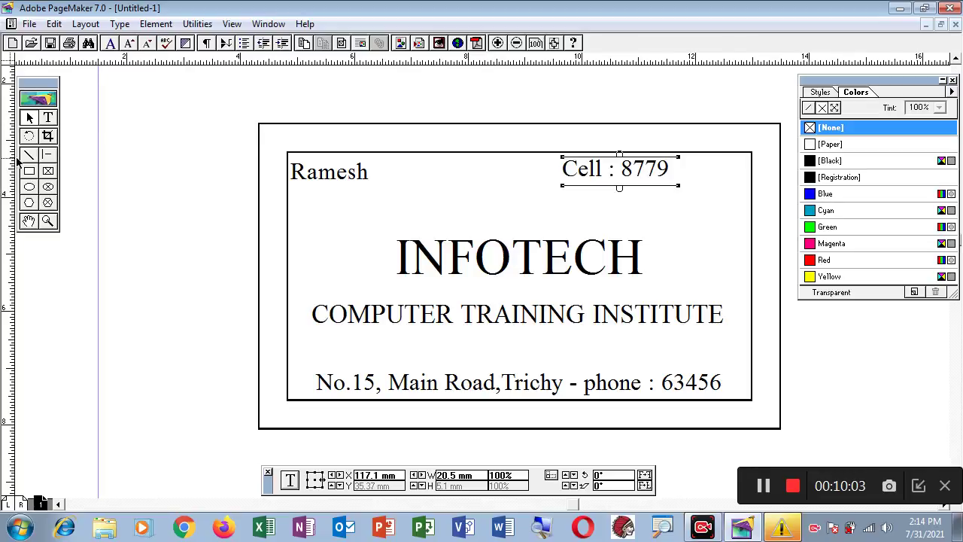
- Finish typing the cell number and widen the block so it fits on one line
click(48, 118)
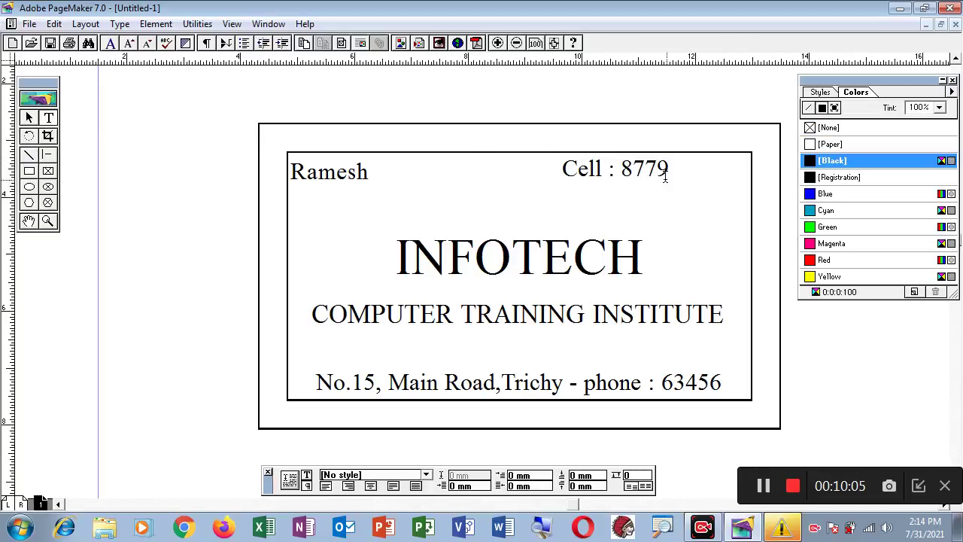
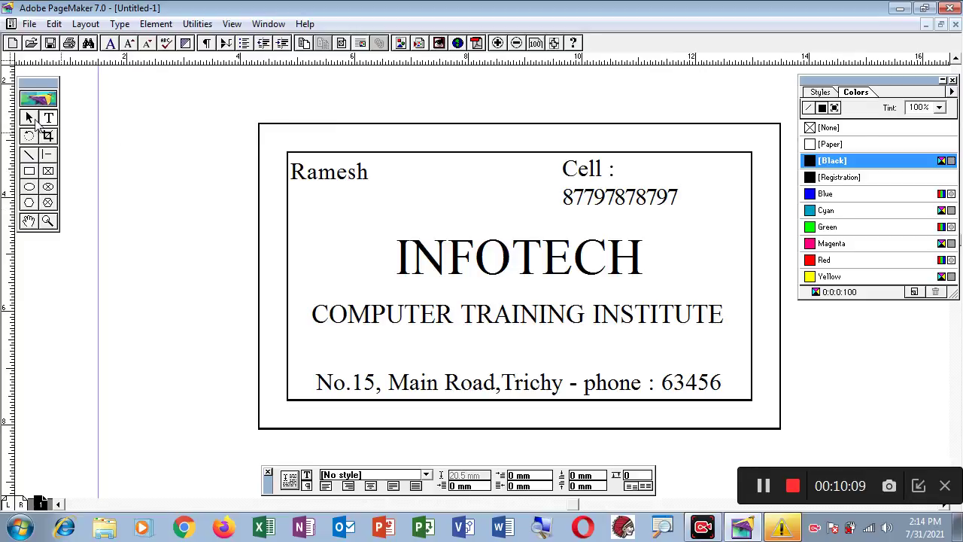
click(29, 118)
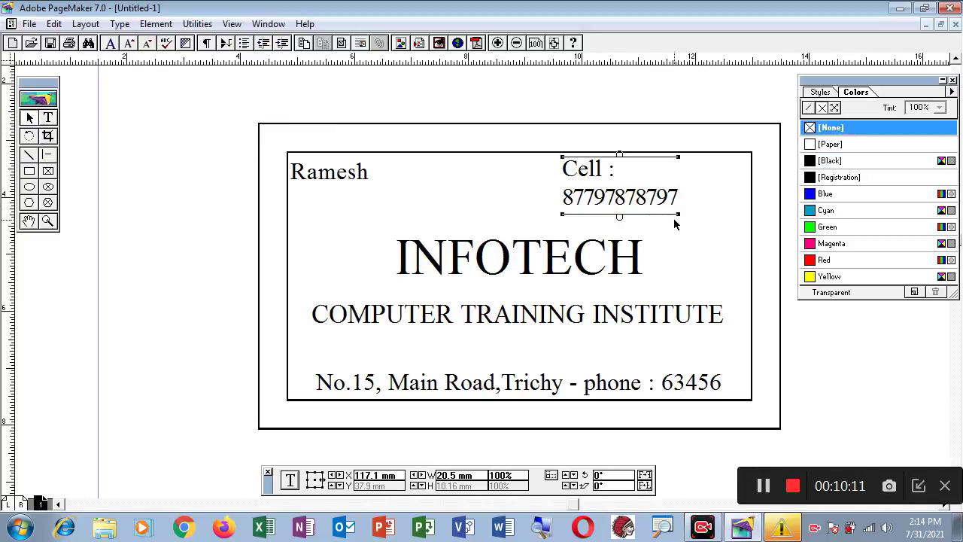
drag(679, 214, 746, 209)
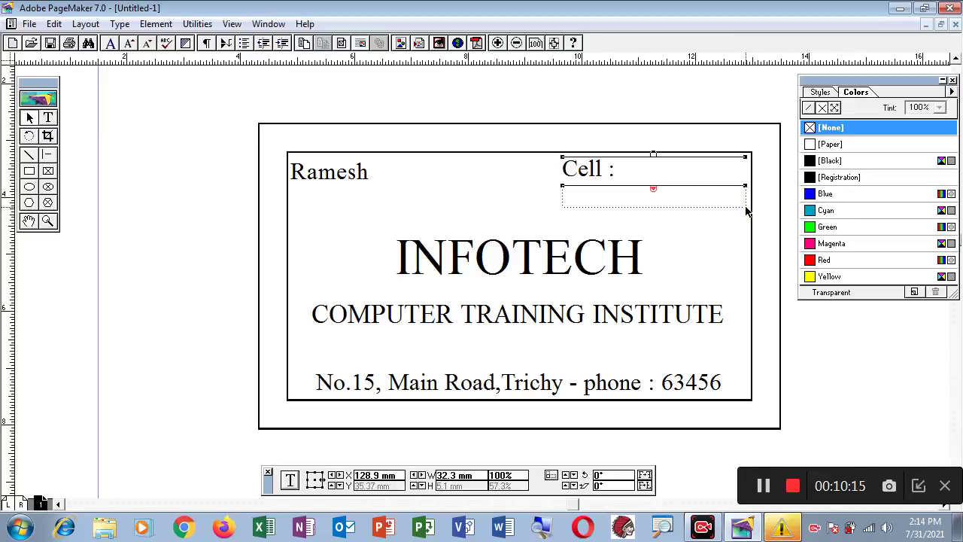
drag(655, 189, 654, 215)
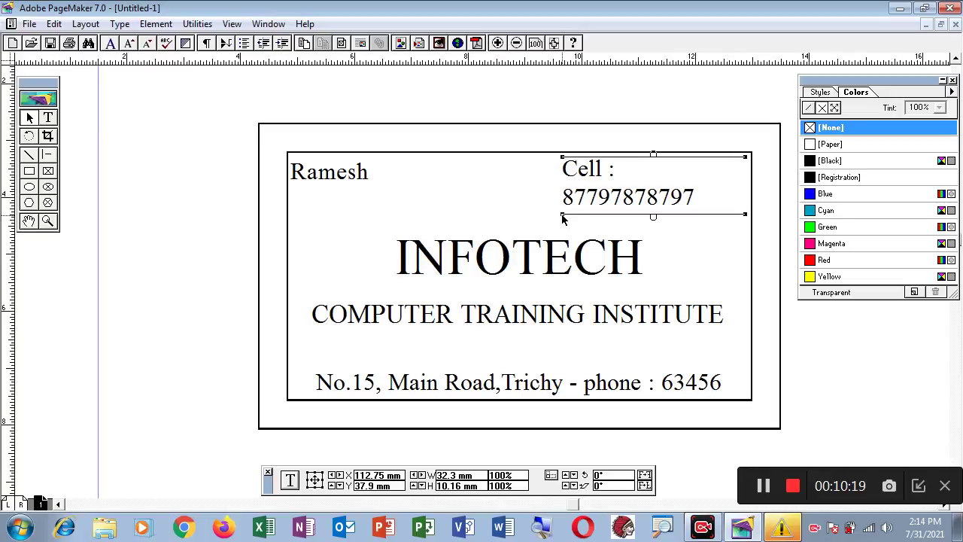
drag(563, 218, 512, 218)
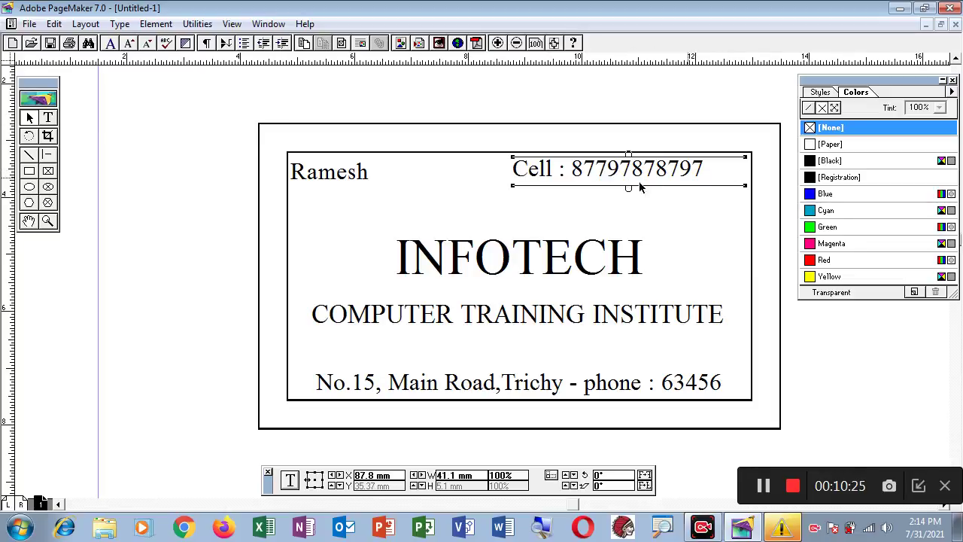
click(49, 118)
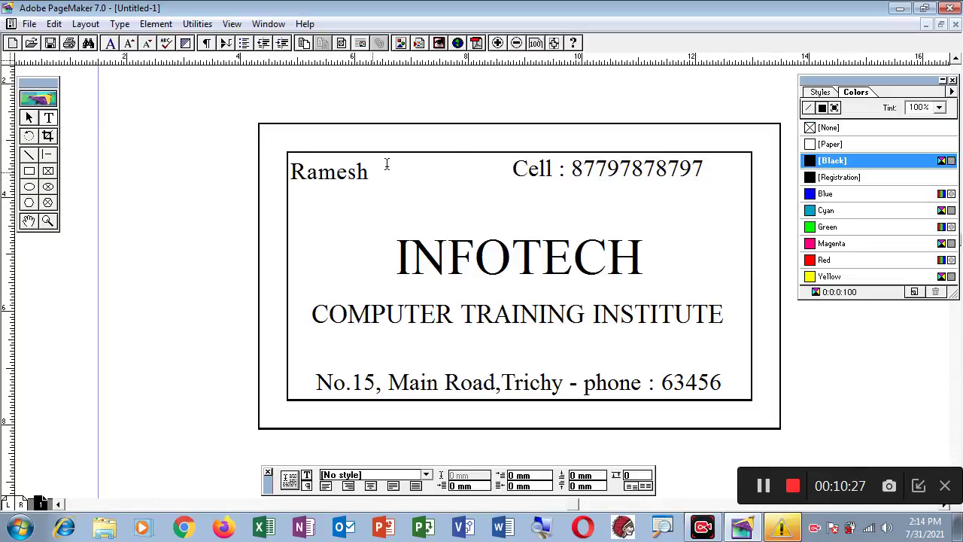
- Right-align the Cell line against the inner frame's right edge
drag(512, 168, 692, 189)
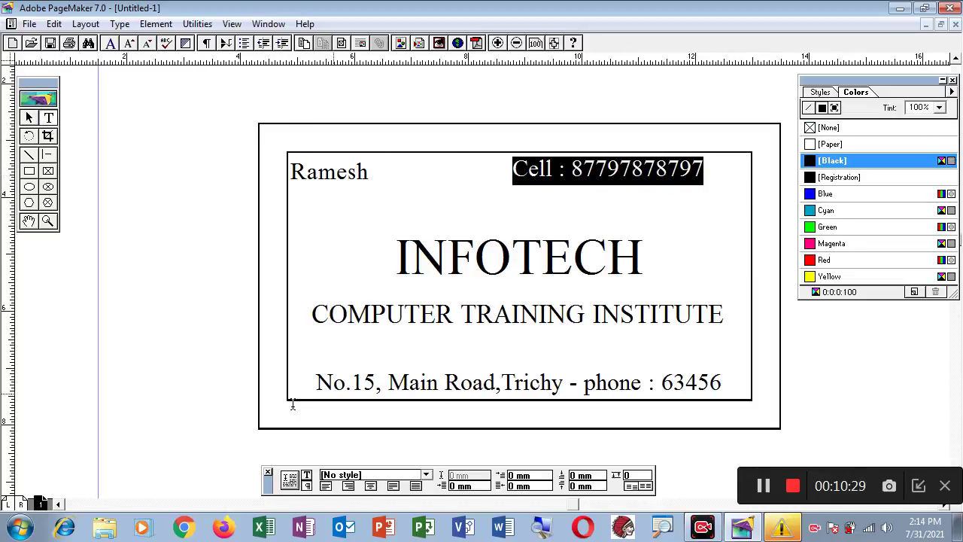
click(351, 485)
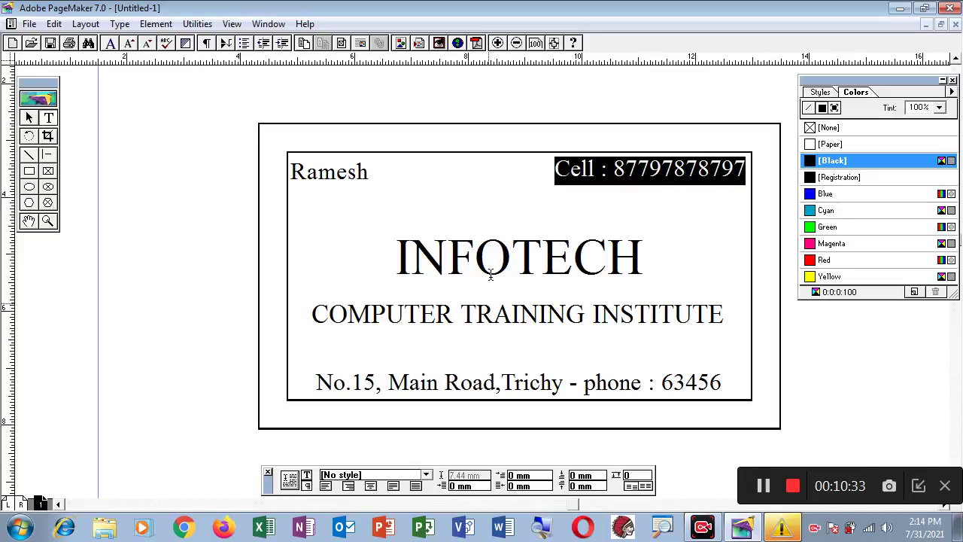
click(540, 89)
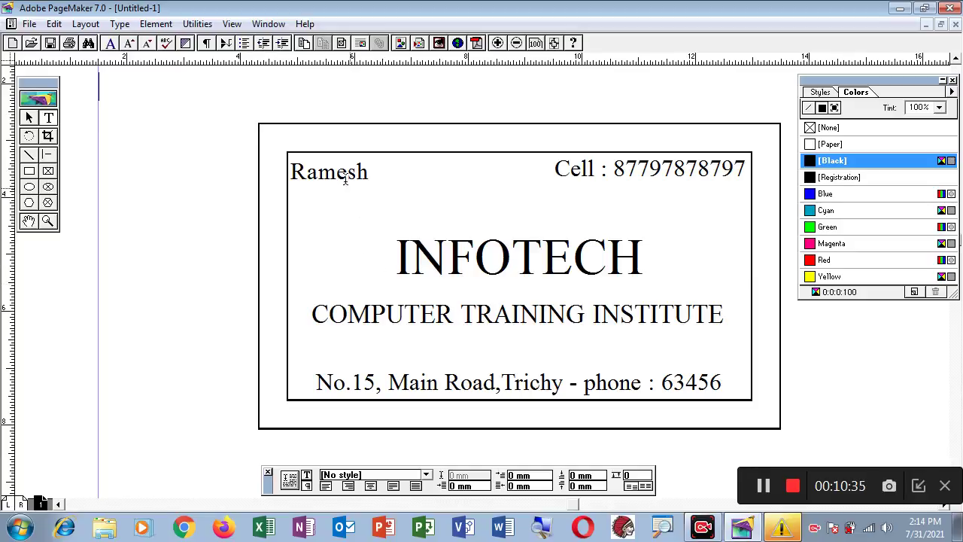
drag(374, 172, 291, 172)
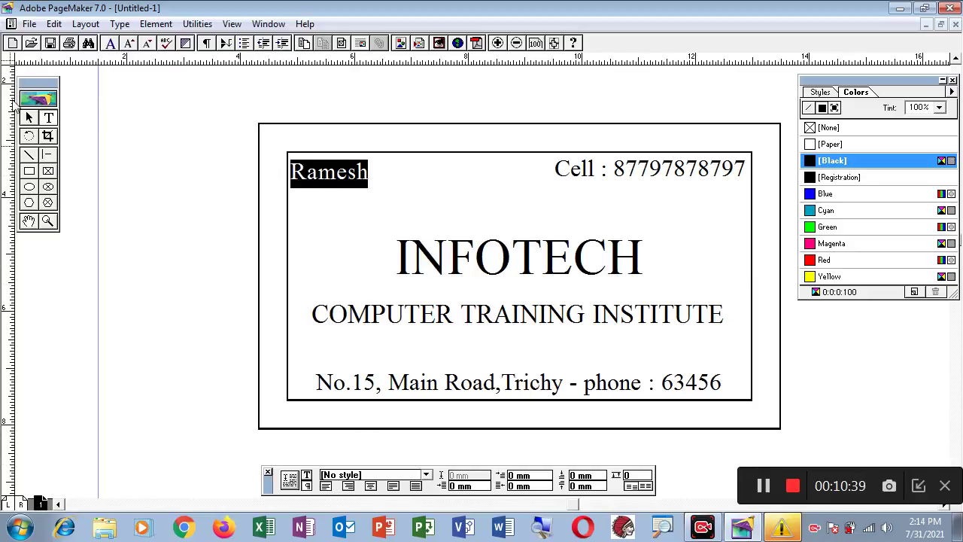
click(29, 118)
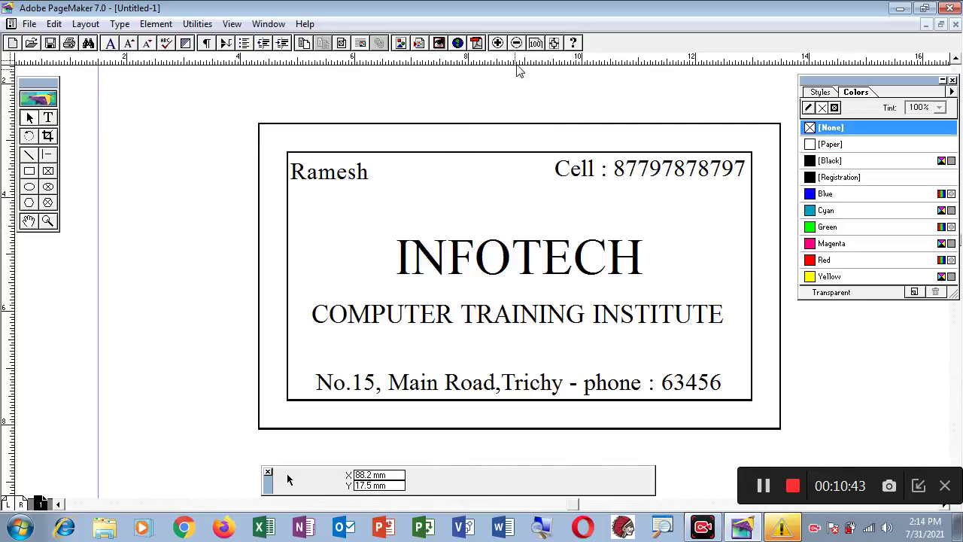
- Add a horizontal guide just below the name and nudge the name block down to it
drag(523, 64, 531, 176)
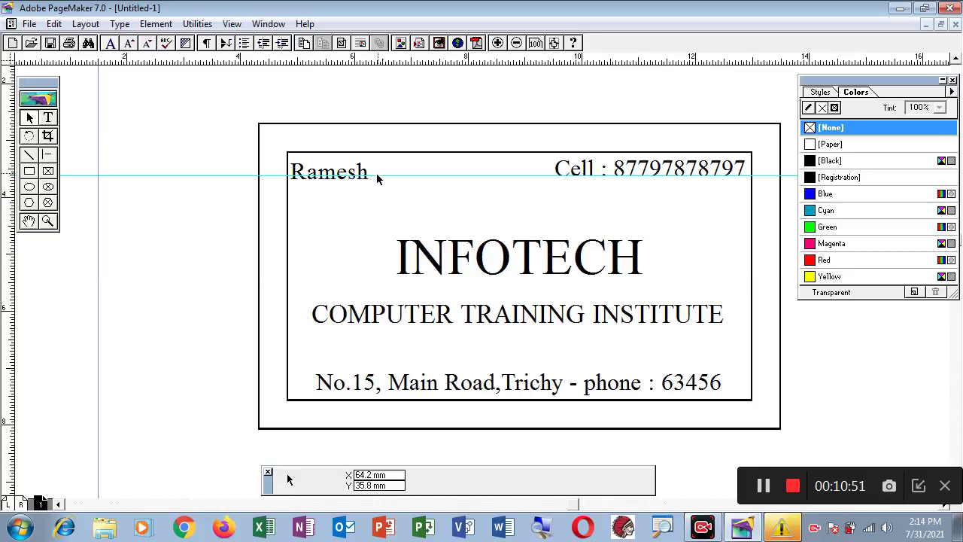
drag(377, 175, 372, 194)
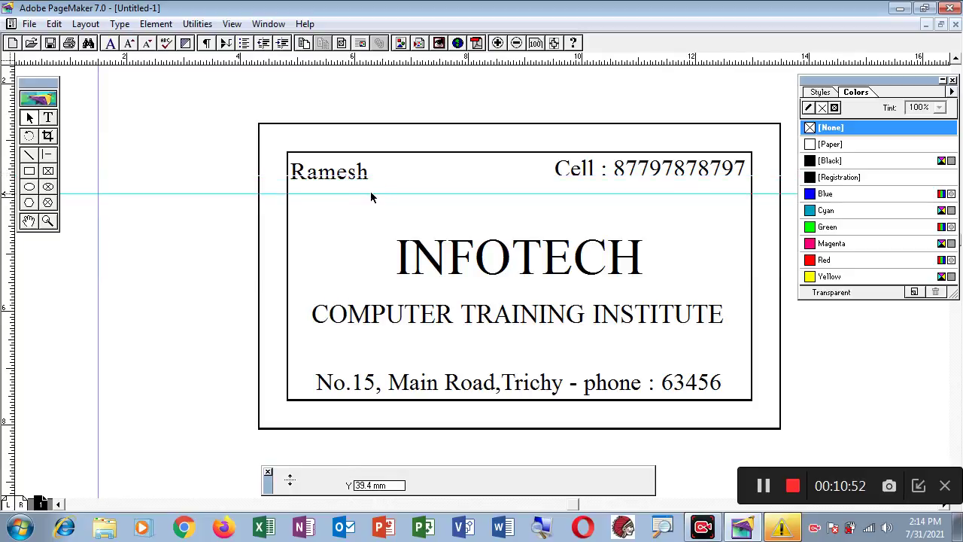
click(332, 176)
right_click(332, 176)
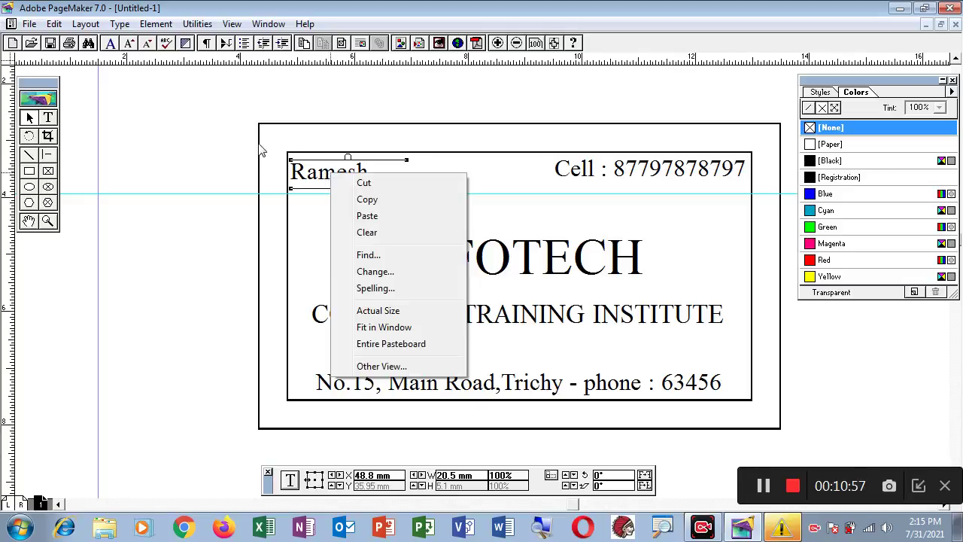
click(211, 134)
click(304, 174)
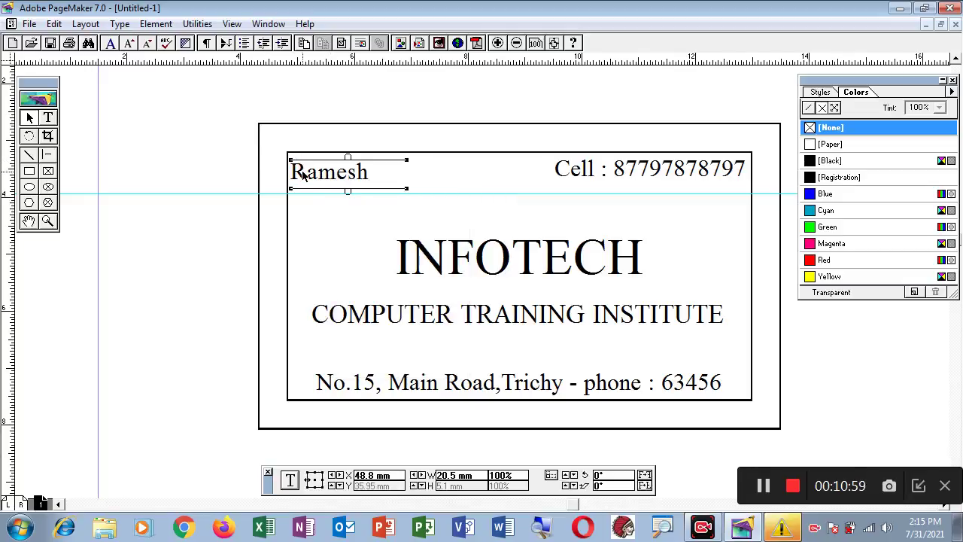
key(Down)
key(Down)
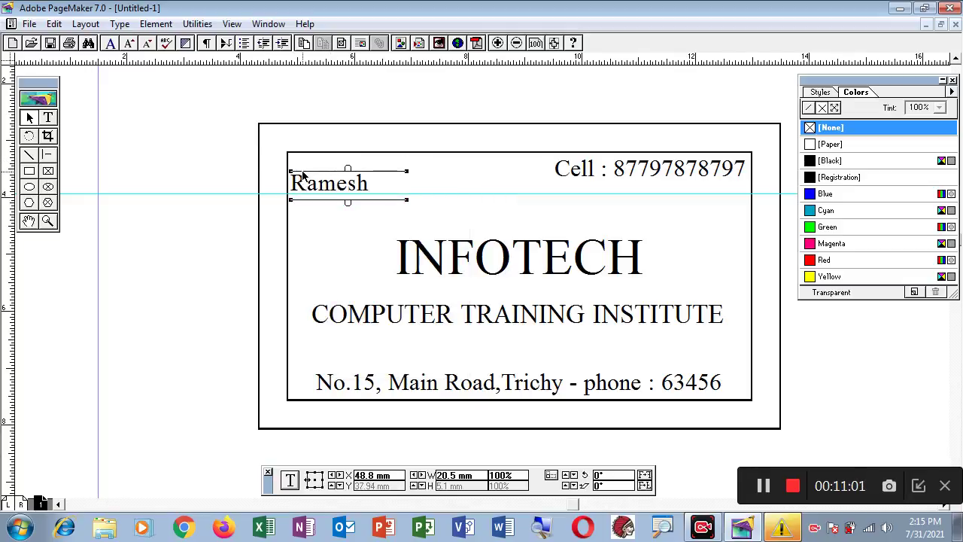
key(Down)
key(Up)
- Nudge the Cell block down so it sits level with the name
click(653, 172)
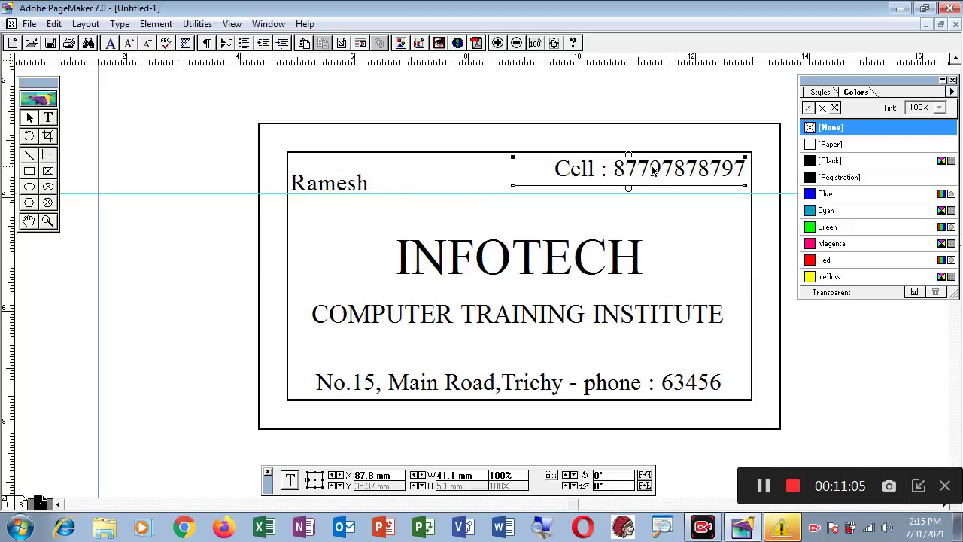
key(Down)
key(Down)
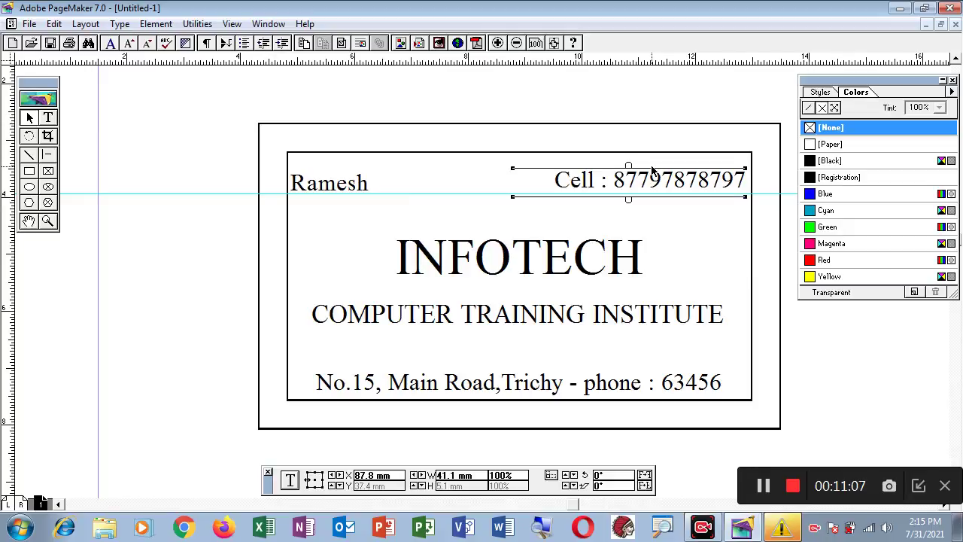
key(Down)
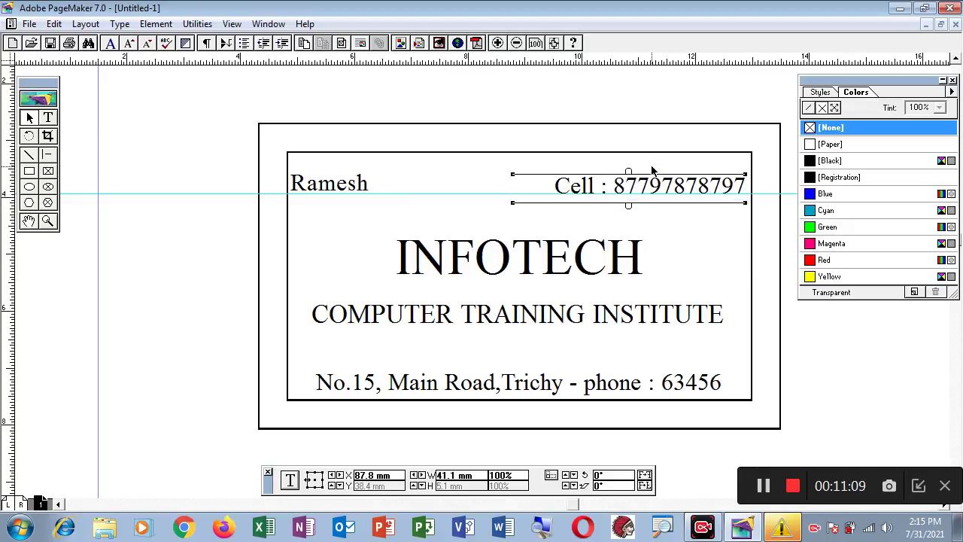
key(Up)
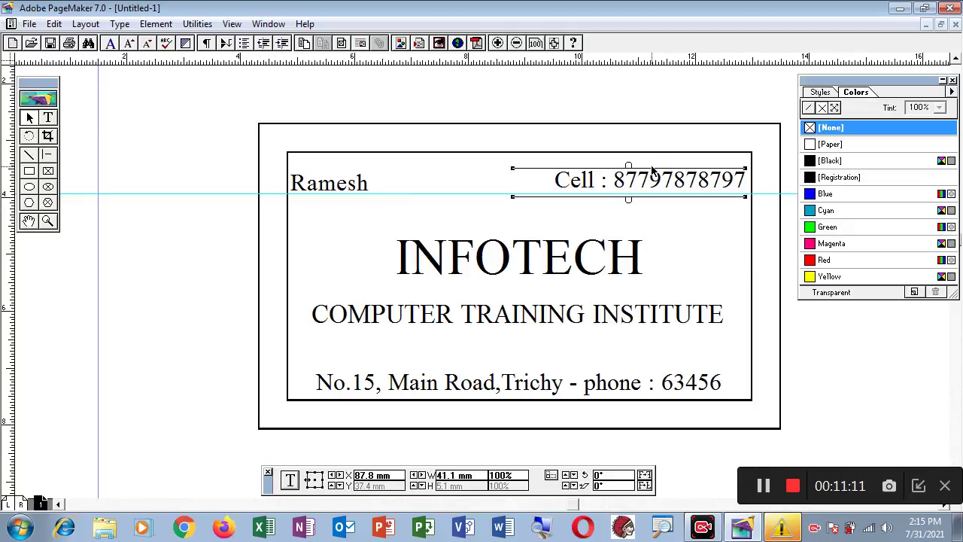
click(525, 200)
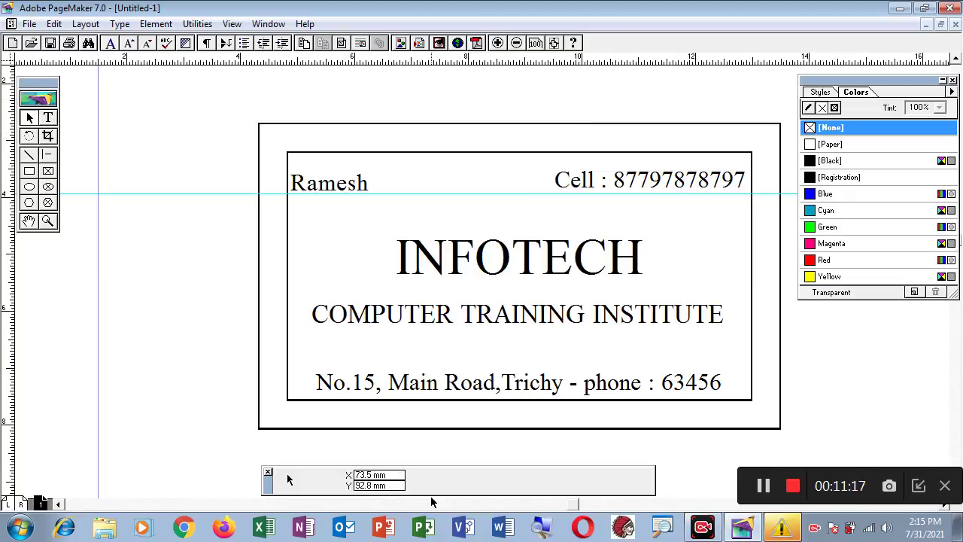
- Zoom out and back in, then select the card's inner border rectangle
key(ctrl+minus)
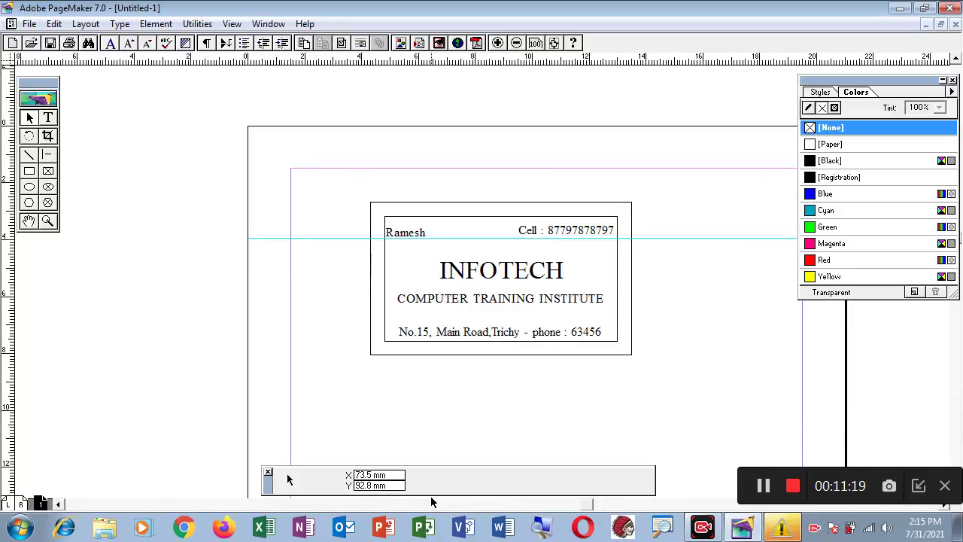
key(ctrl+plus)
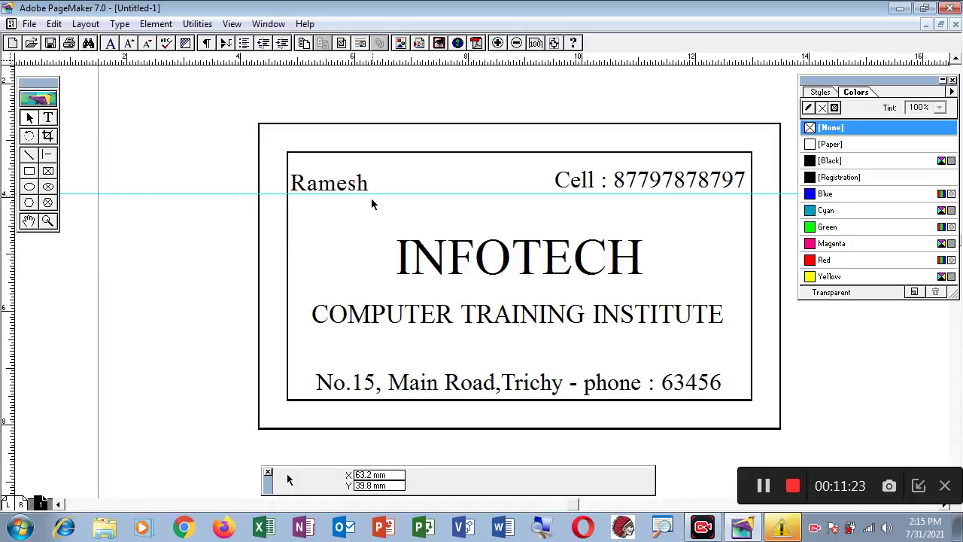
click(319, 158)
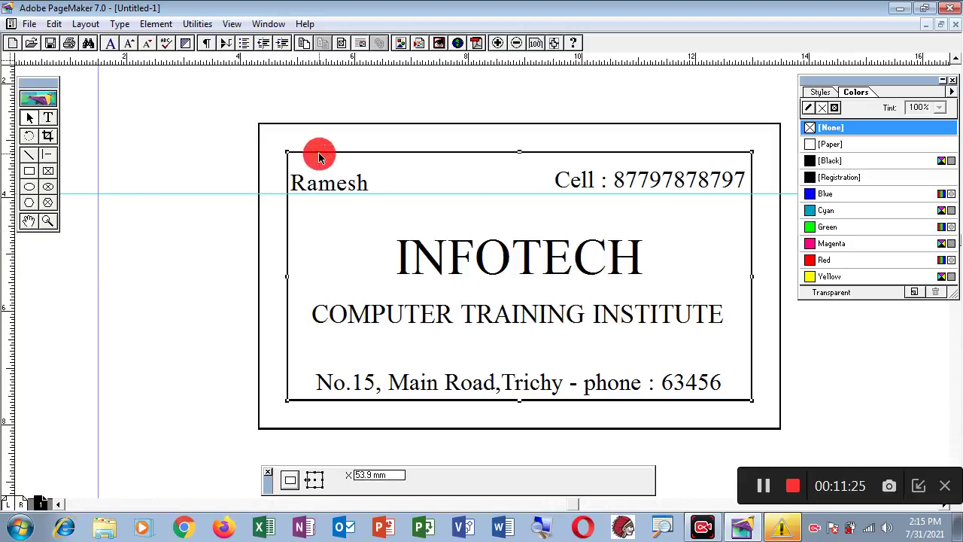
click(277, 126)
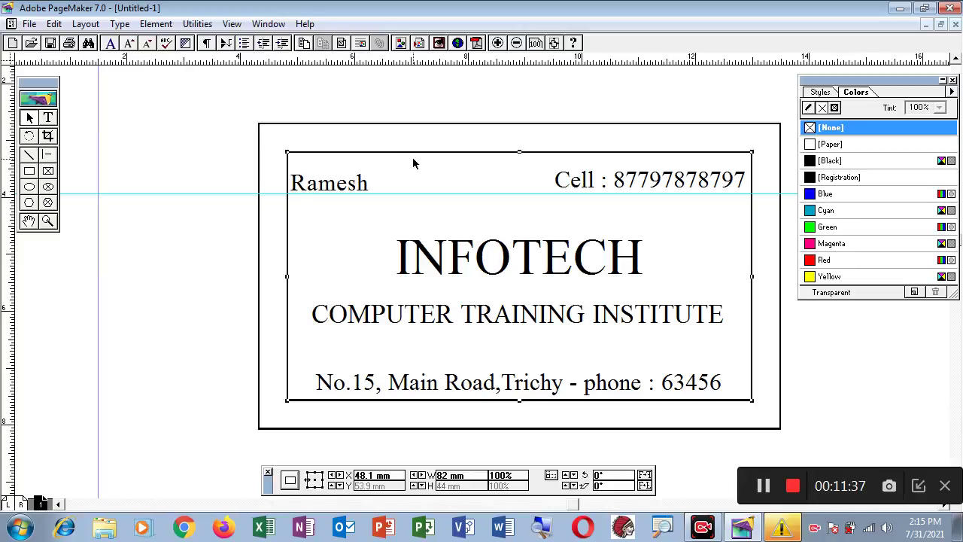
click(157, 25)
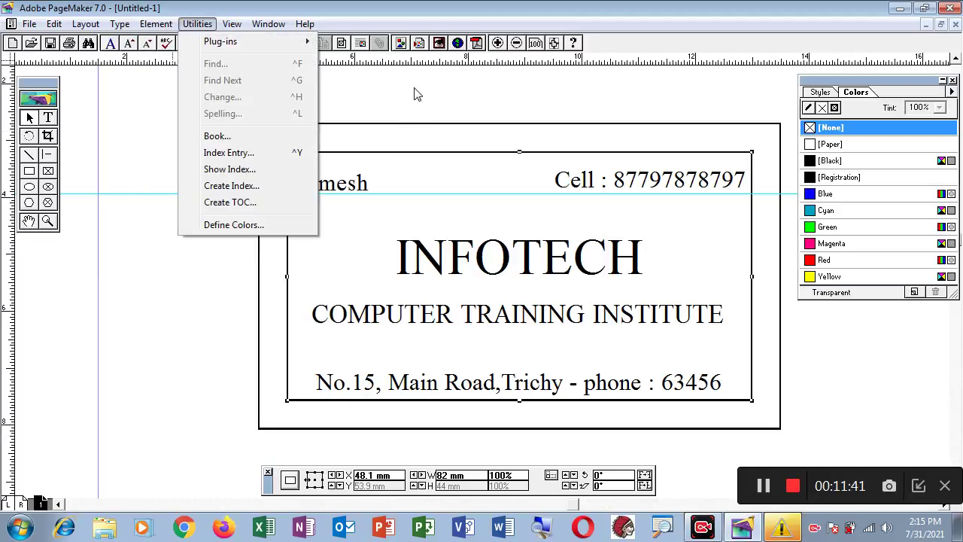
click(416, 88)
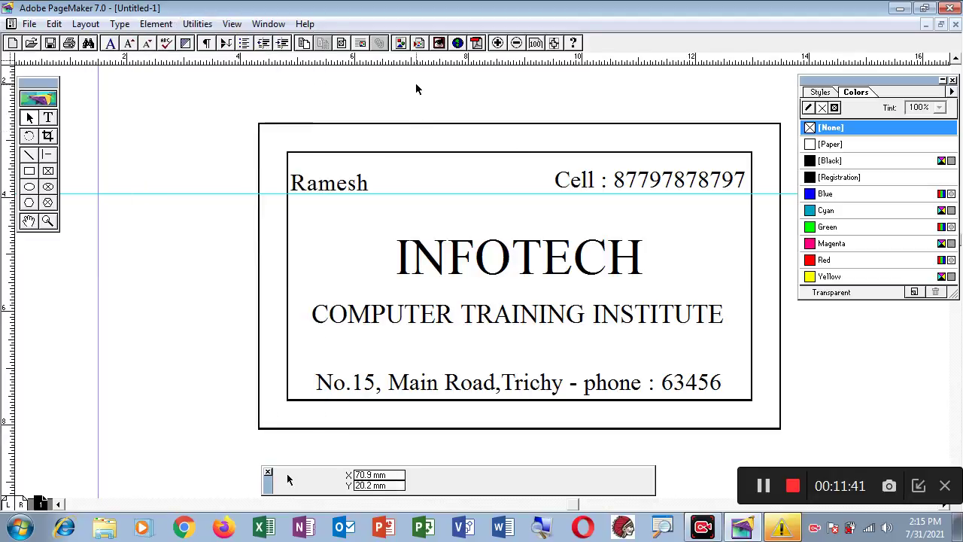
click(350, 152)
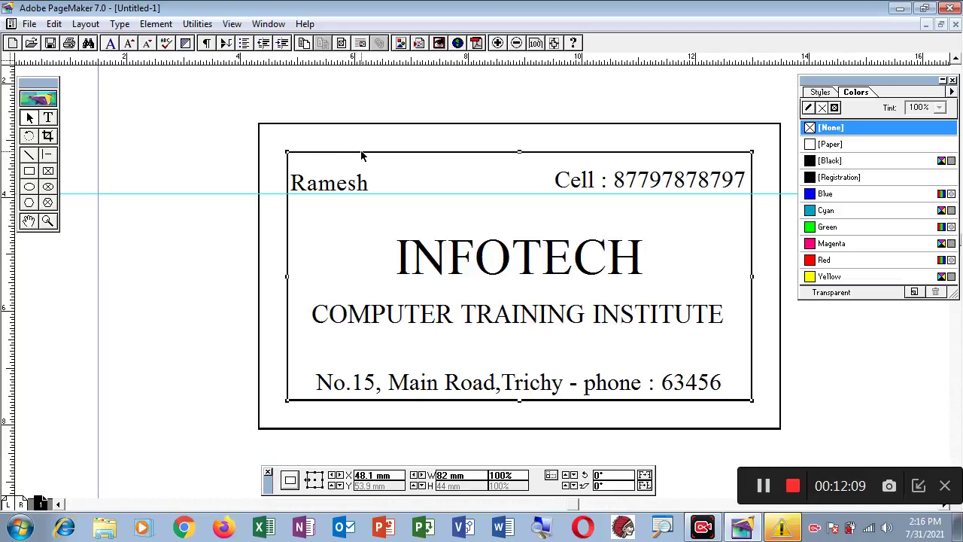
- Set the inner border rectangle's stroke to None and deselect it
click(153, 25)
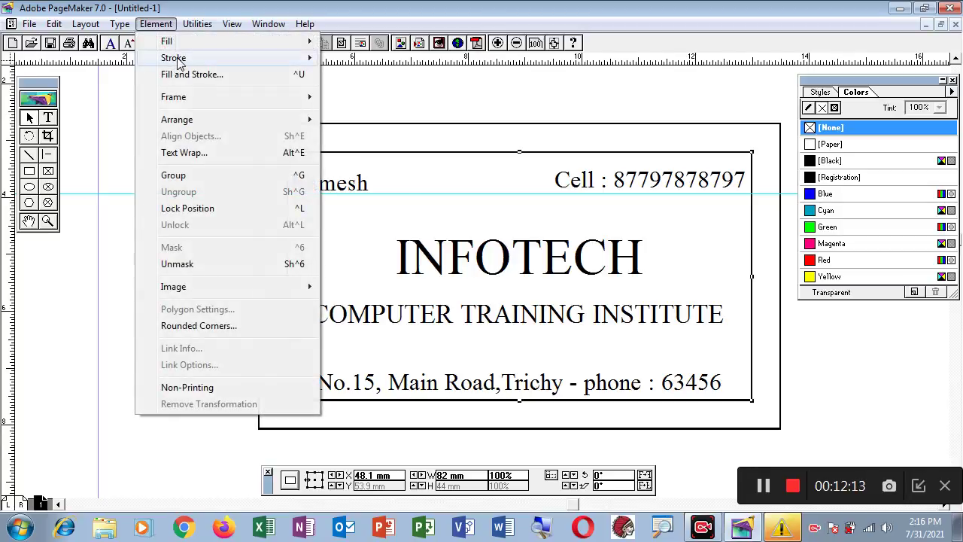
mouse_move(181, 64)
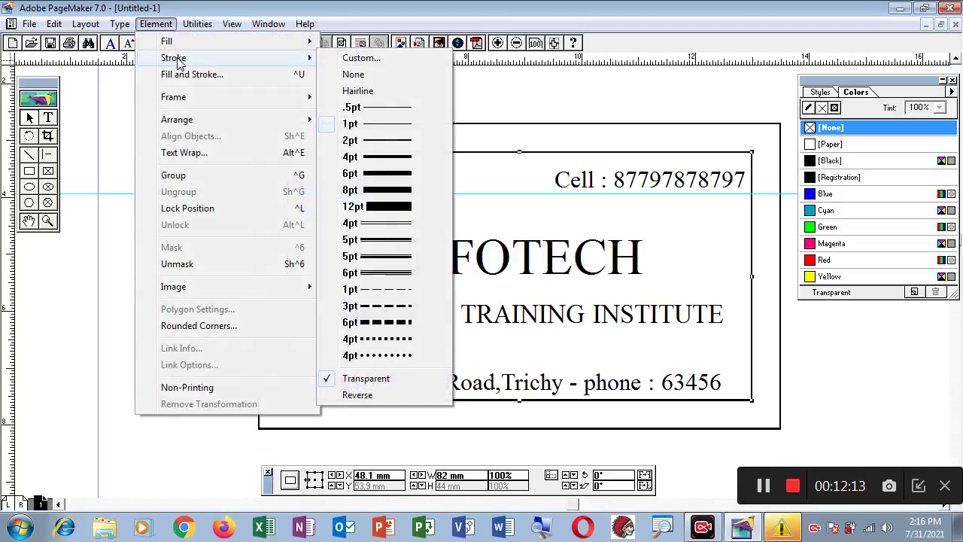
click(353, 74)
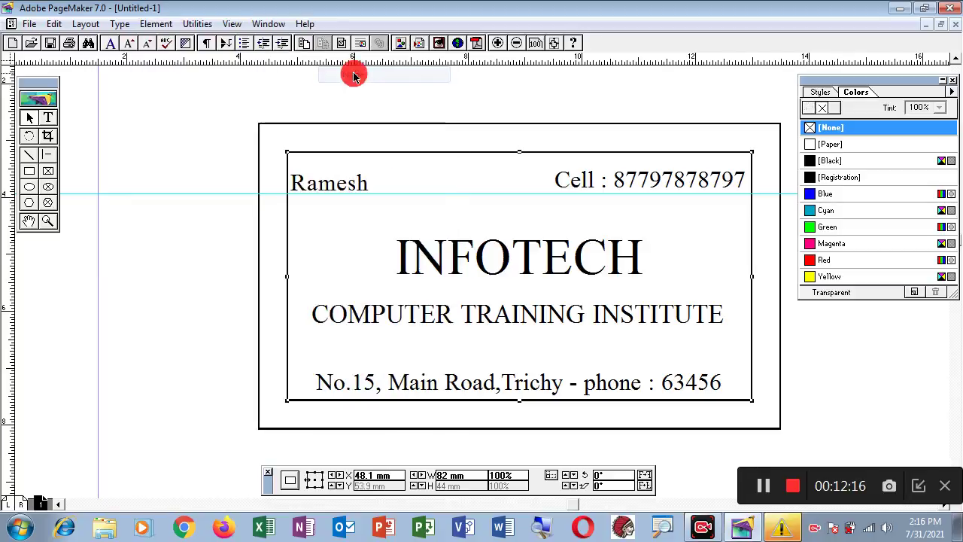
click(200, 102)
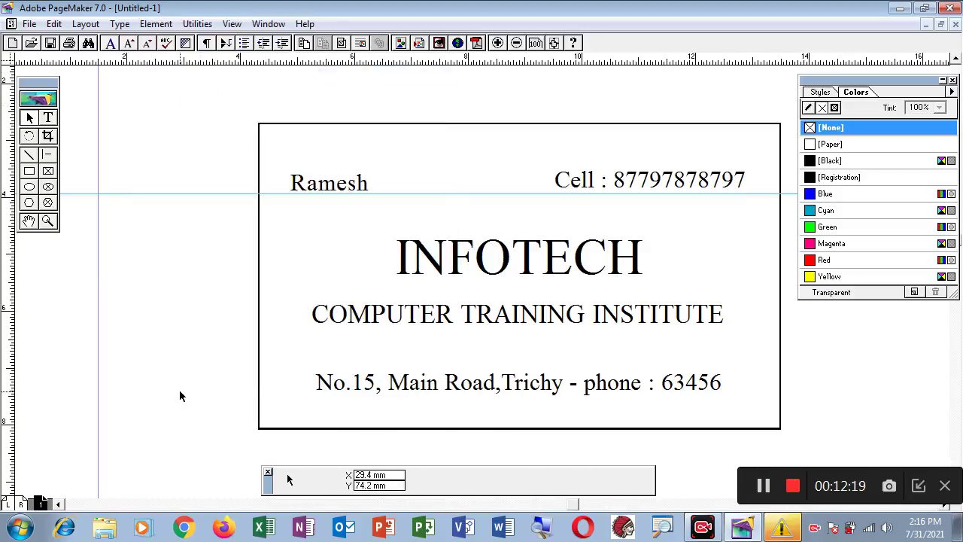